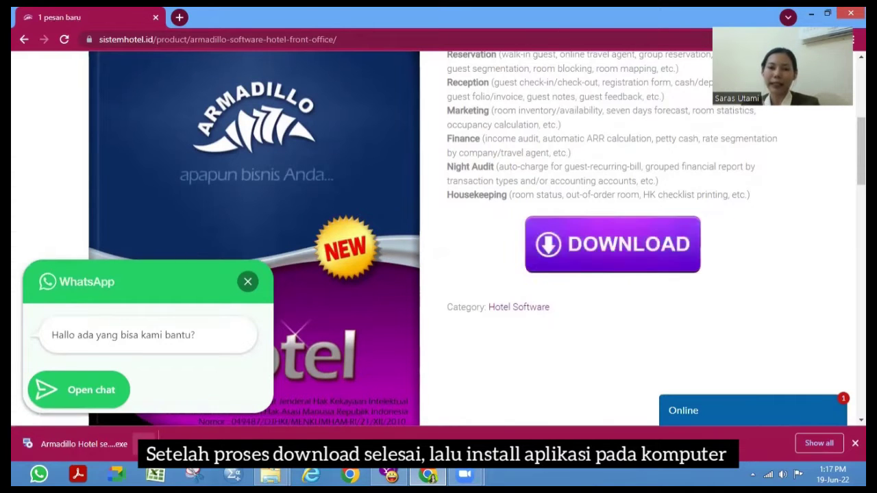
- Run the downloaded Armadillo Hotel installer and allow it past the security warning
click(123, 444)
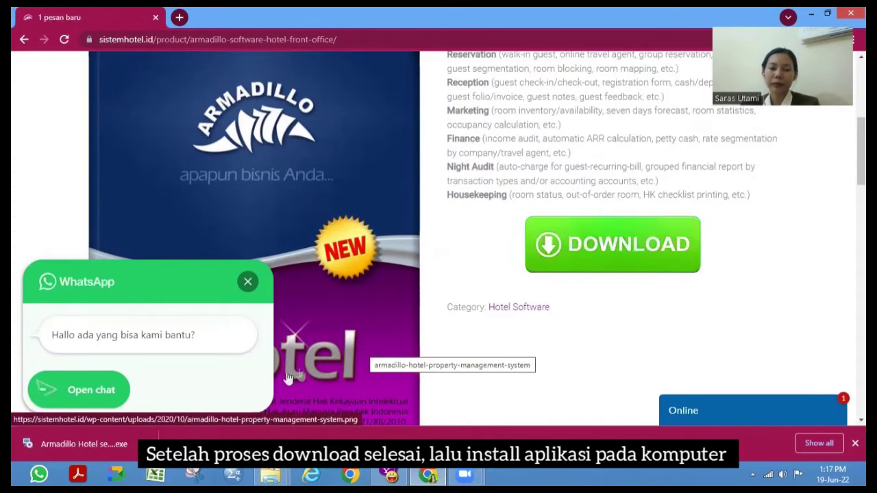
click(478, 251)
mouse_move(534, 144)
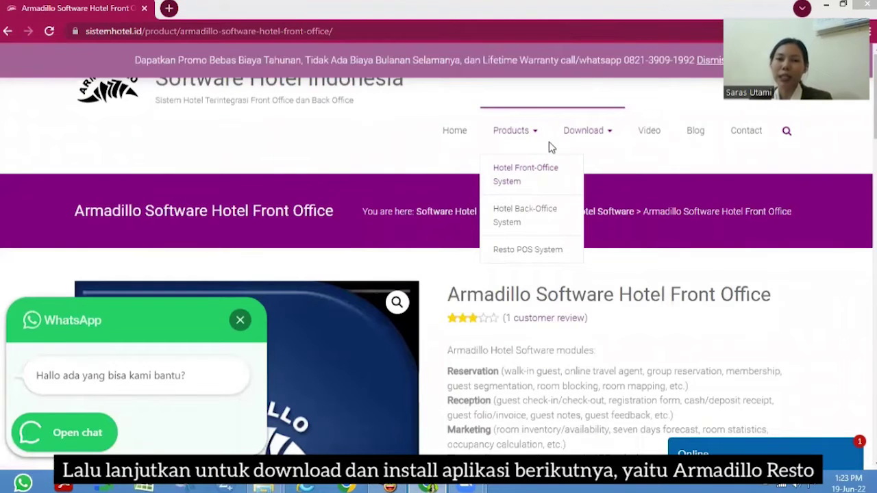
mouse_move(575, 131)
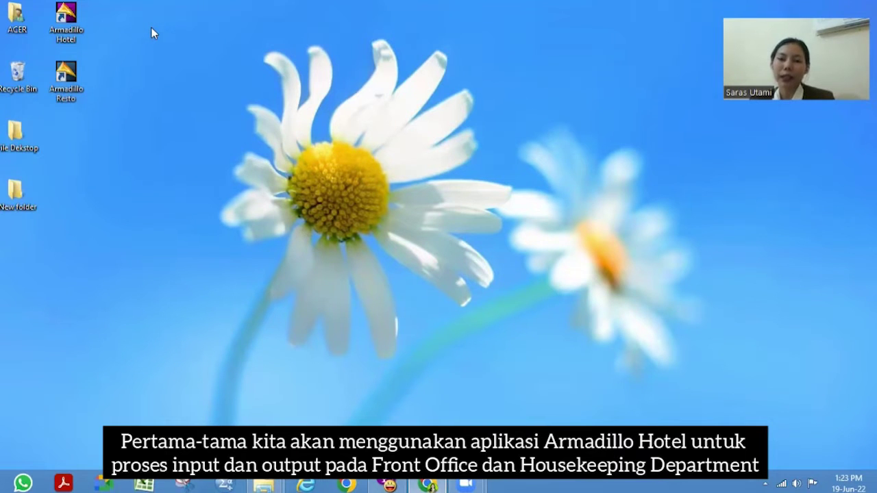
- Launch Armadillo Hotel from the desktop and log in with the pre-filled user
double_click(78, 27)
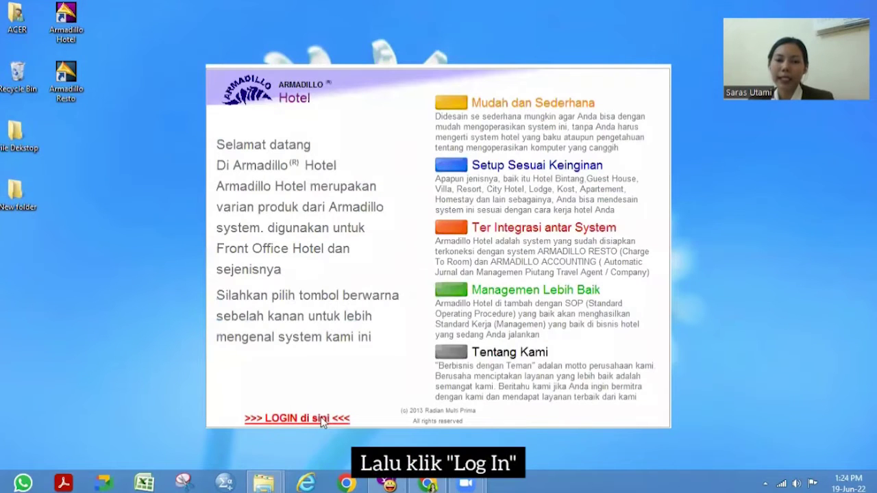
click(323, 422)
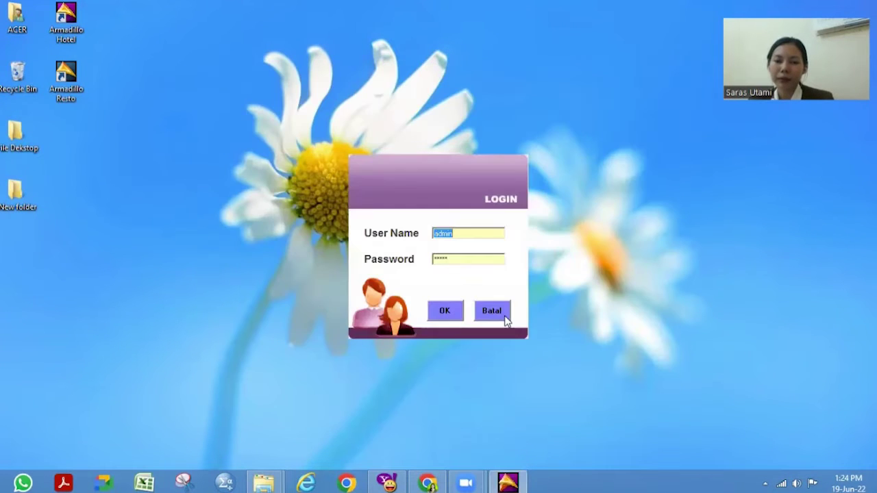
click(446, 310)
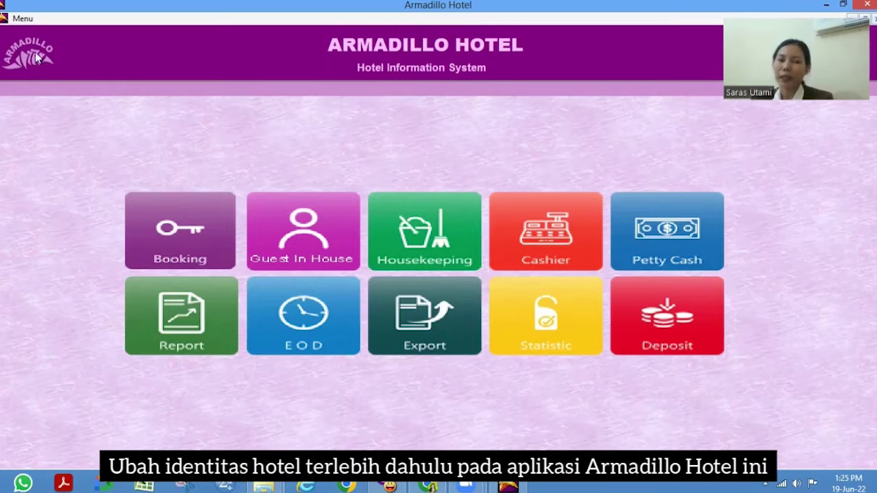
- In Setup > Nama Hotel, rename the hotel to 'TROPICAL PARADISE HOTEL'
click(22, 19)
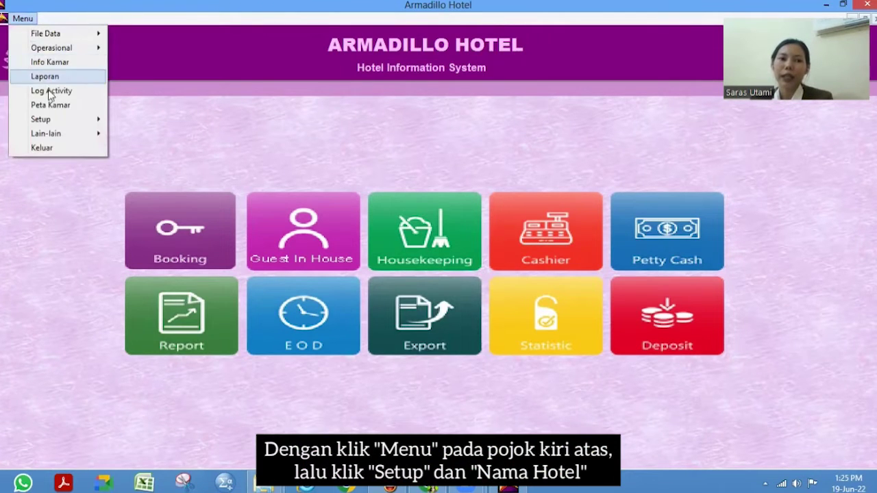
mouse_move(63, 122)
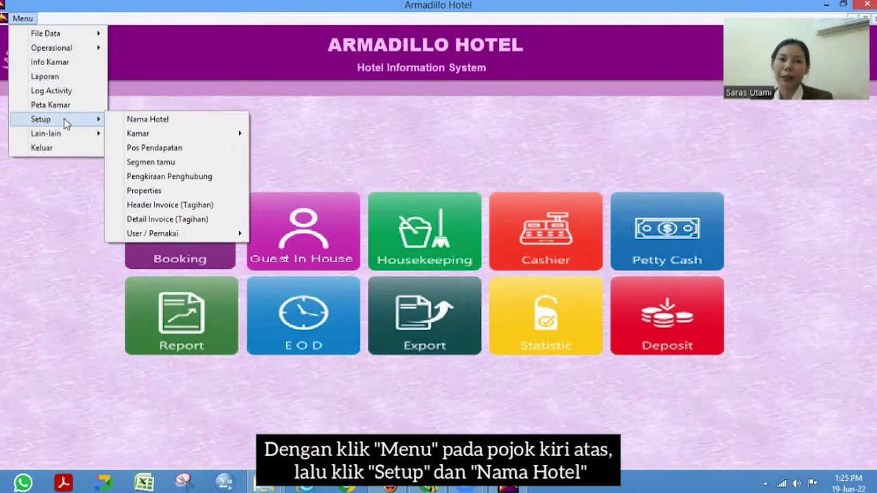
click(131, 121)
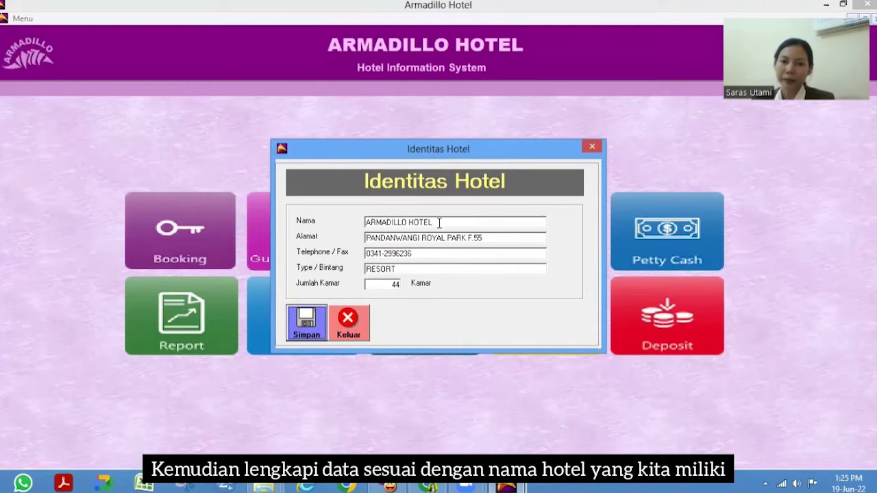
click(439, 223)
text(TROPICAL PARADISE HOTEL)
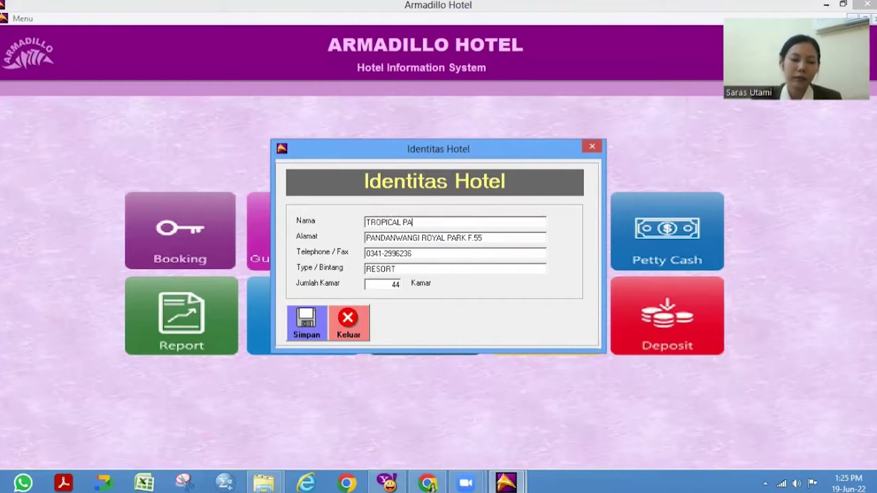
- Replace the hotel's address and telephone number with the new ones
click(510, 240)
right_click(510, 240)
click(531, 259)
key(Tab)
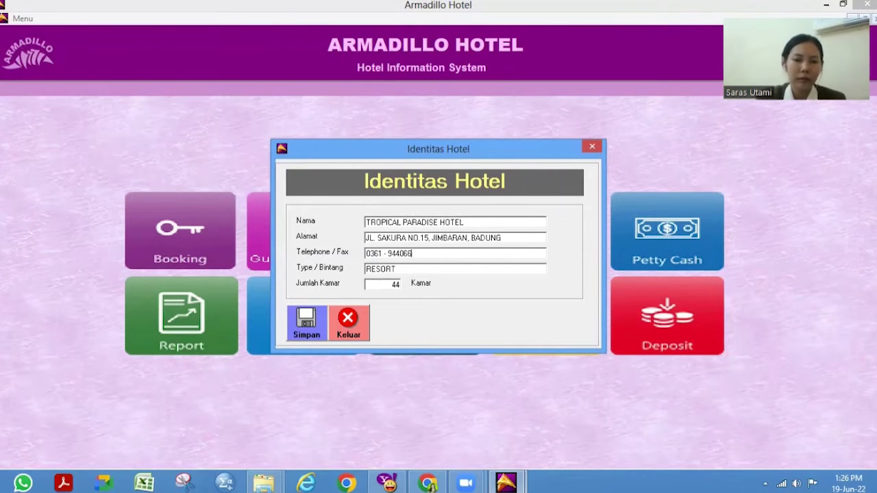
- Set type to RESORT / 5 with 50 rooms and save the hotel identity
click(406, 268)
text(RESORT / 5)
key(Tab)
text(50)
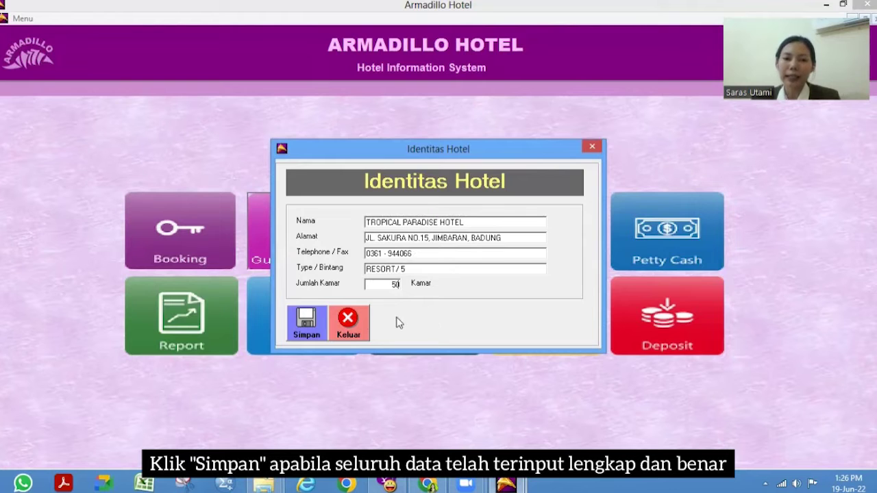
click(309, 334)
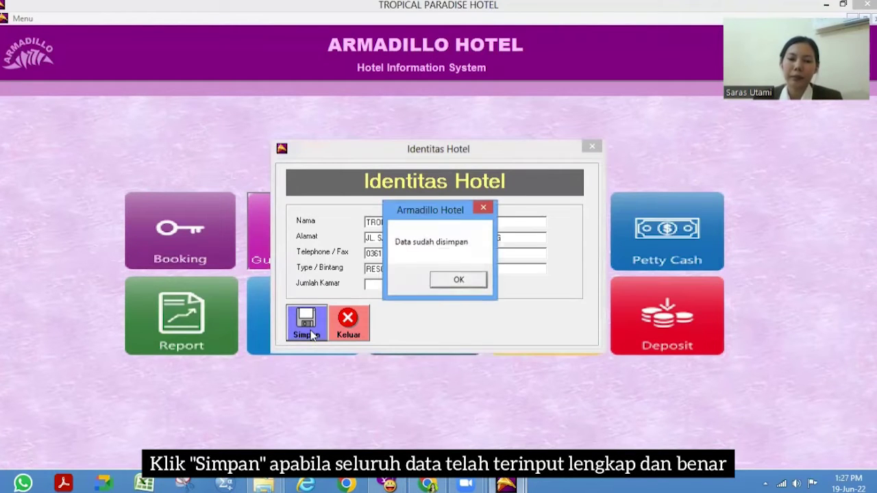
click(458, 280)
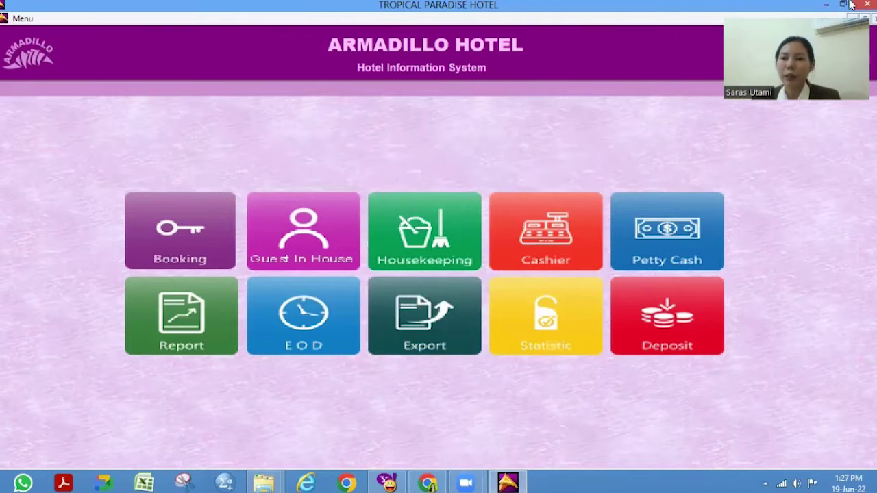
- Close and relaunch Armadillo Hotel, then log back in with the pre-filled user
mouse_move(873, 14)
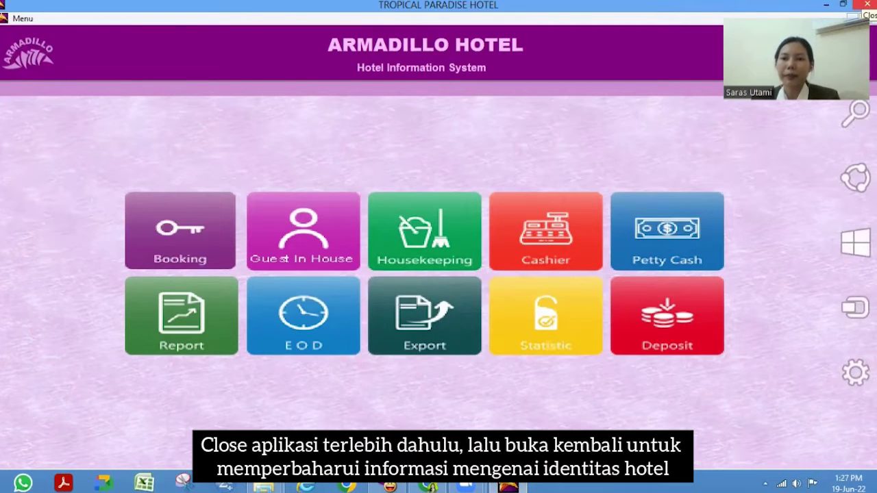
click(865, 4)
click(75, 24)
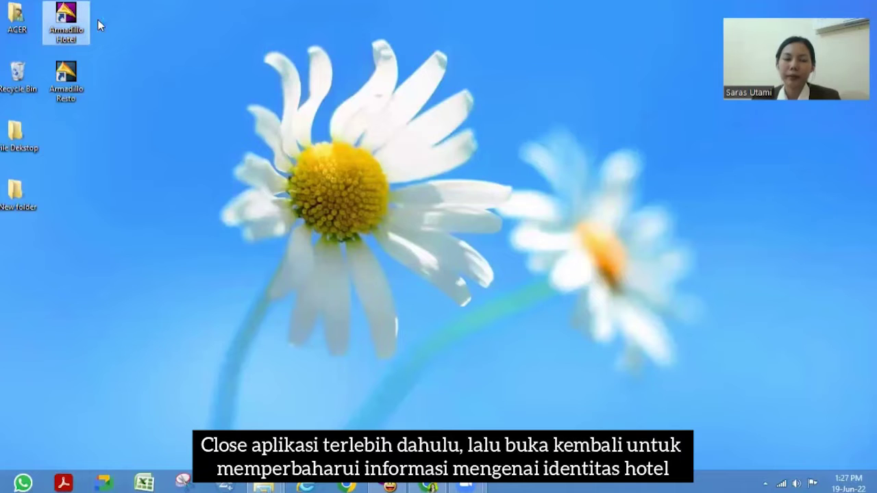
key(Return)
click(317, 419)
click(444, 311)
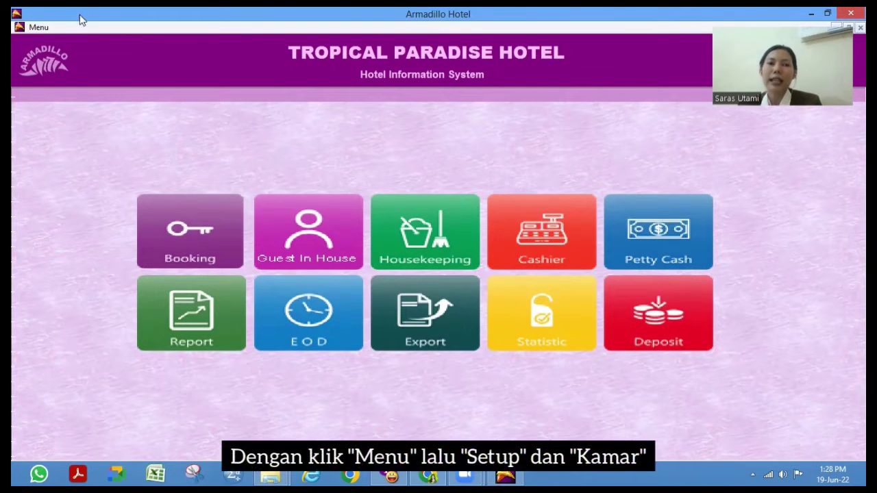
- Open the room type list via Menu > Setup > Kamar > Tipe
click(35, 28)
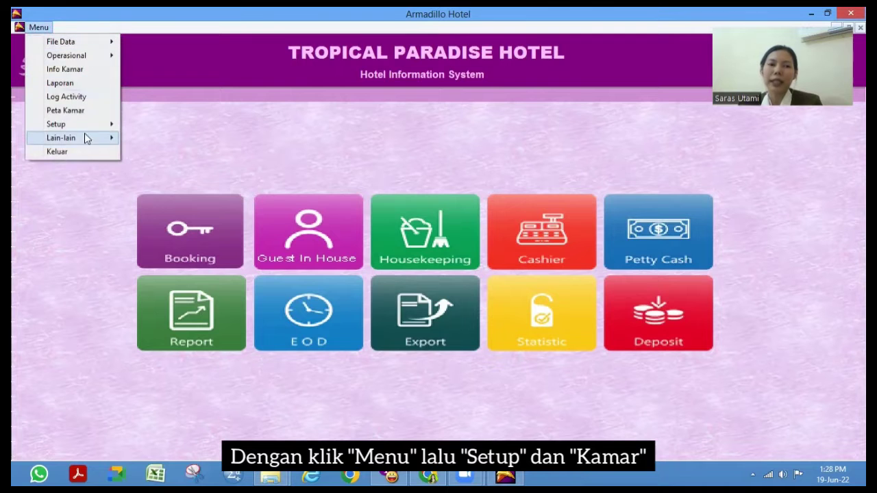
mouse_move(102, 123)
mouse_move(172, 140)
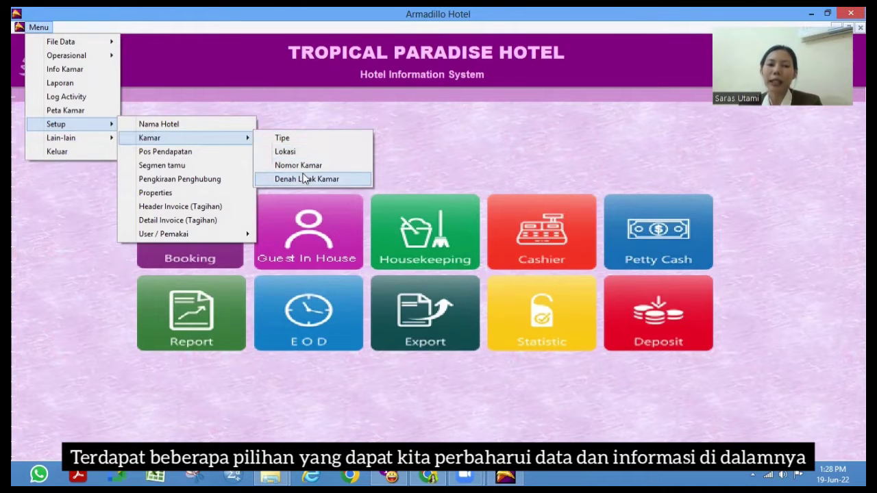
click(284, 142)
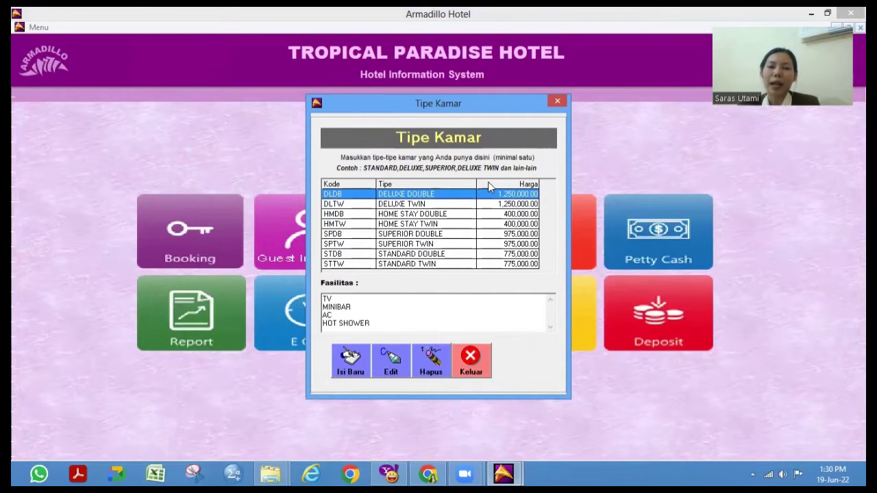
- Enter new room type ESU, EXECUTIVE SUITE, price 4500000, with living room, TV, kitchenette, bathtub
click(356, 353)
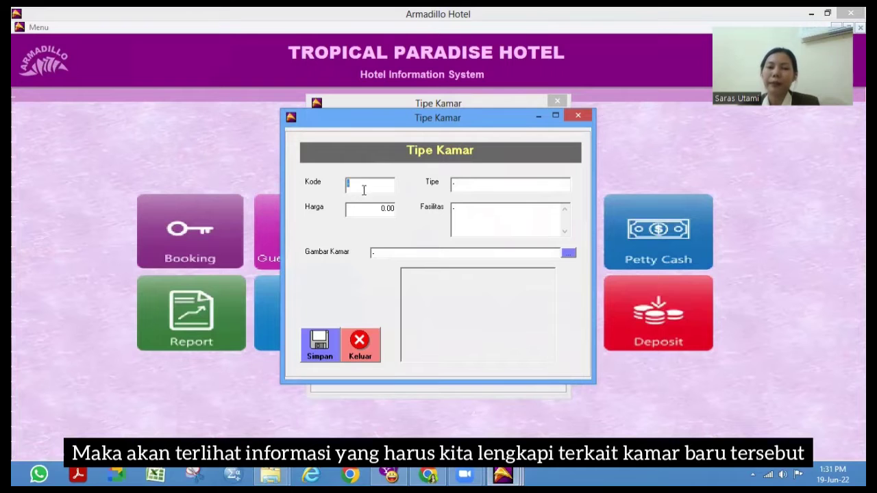
text(ESU)
click(459, 183)
text(EXECUTIVE SUITE)
key(Tab)
text(4500000)
key(Tab)
text(living room TV kitchenette )
text(bathub)
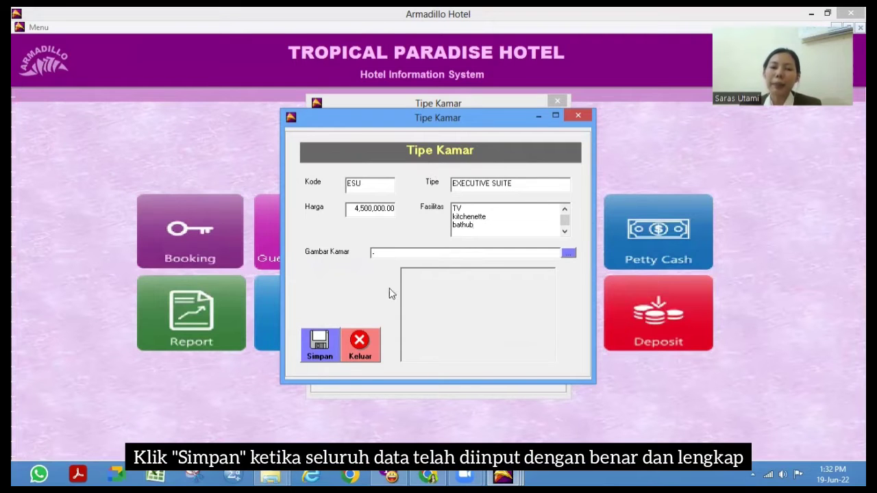
- Save the EXECUTIVE SUITE room type and close both Tipe Kamar dialogs
click(326, 352)
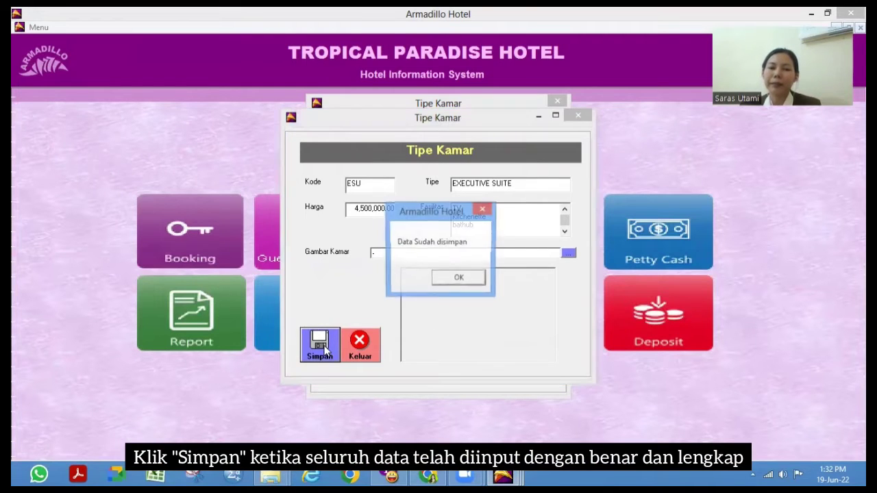
click(457, 279)
click(571, 115)
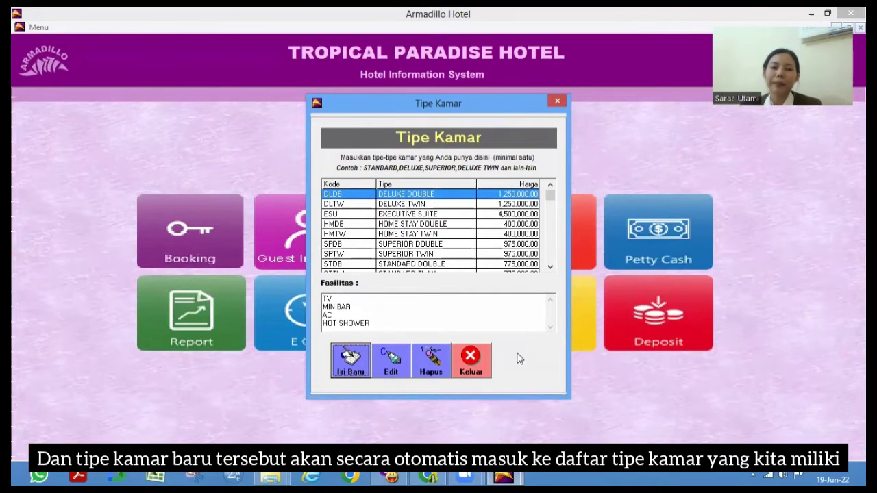
click(480, 358)
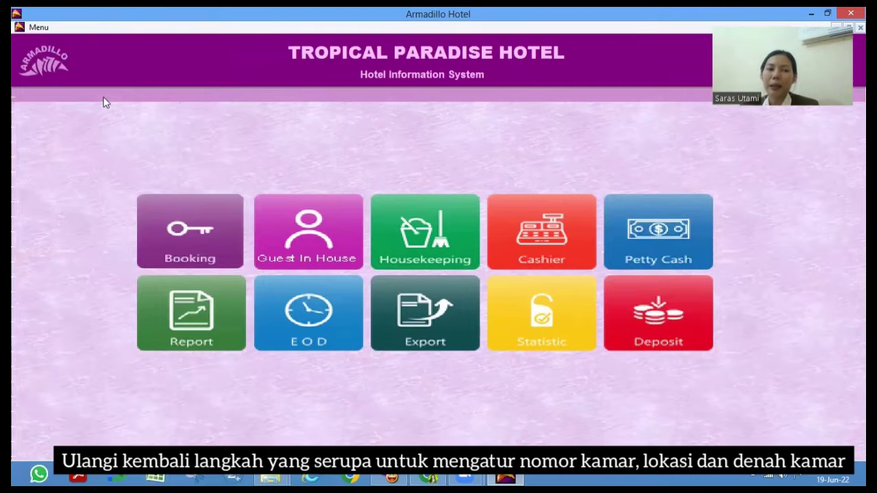
click(47, 29)
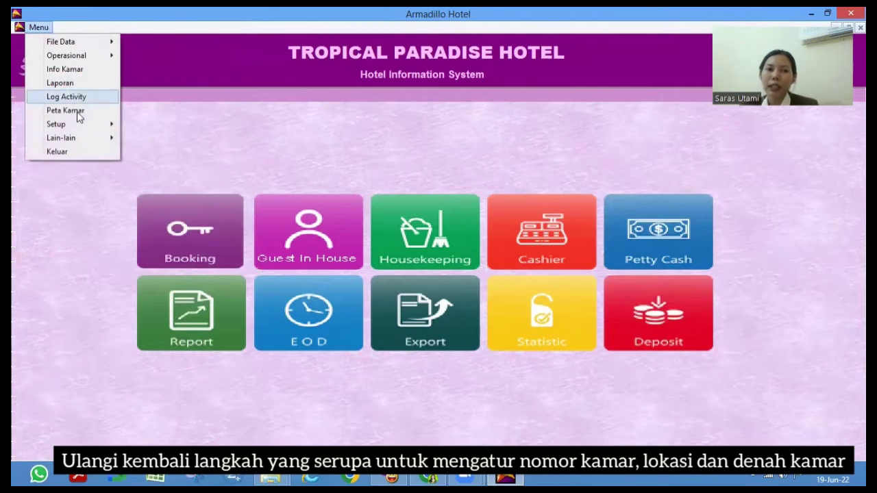
mouse_move(98, 126)
mouse_move(203, 140)
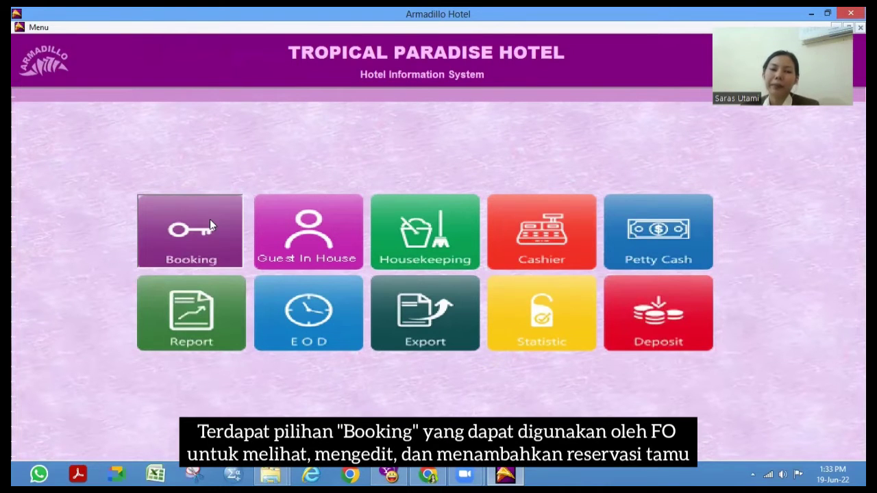
click(209, 220)
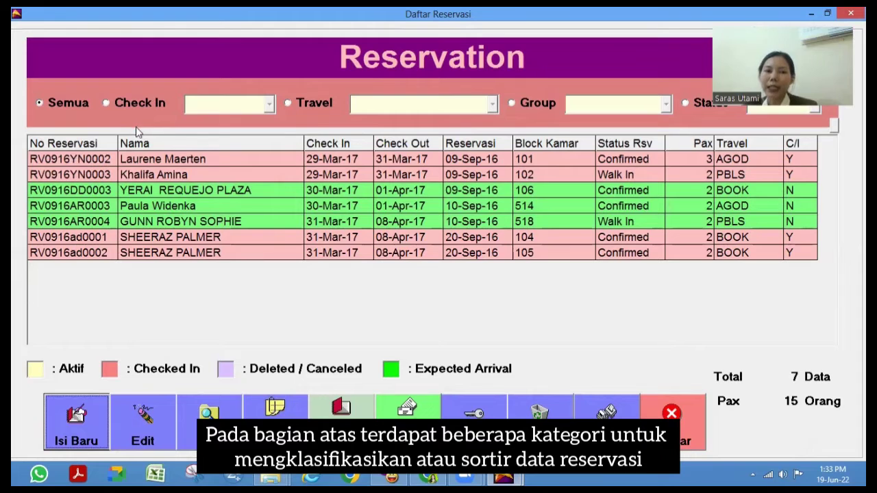
click(122, 102)
click(208, 101)
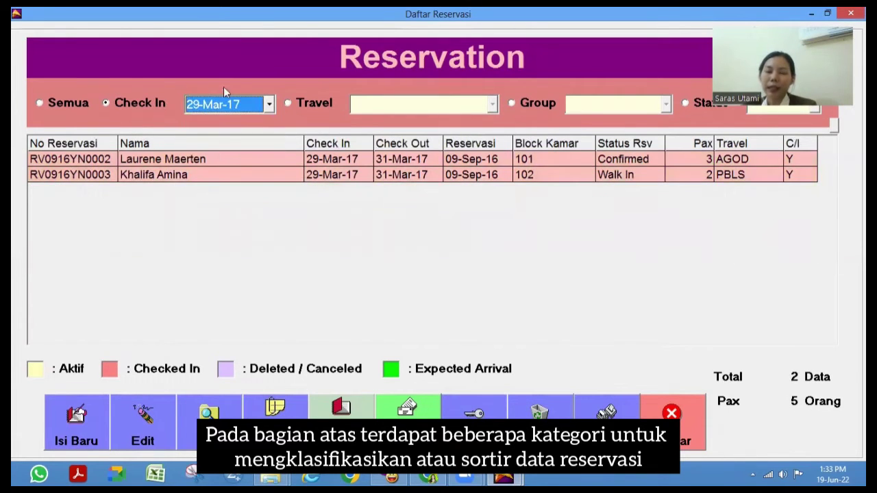
click(297, 100)
click(351, 109)
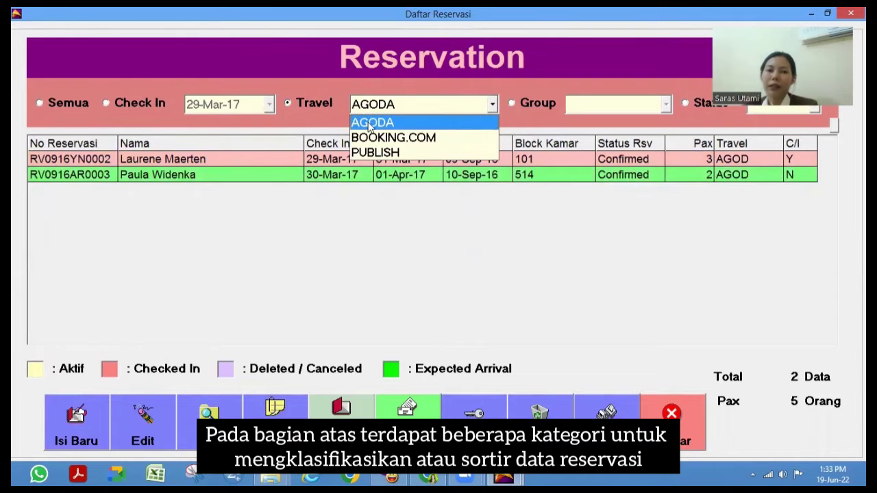
click(537, 103)
click(537, 102)
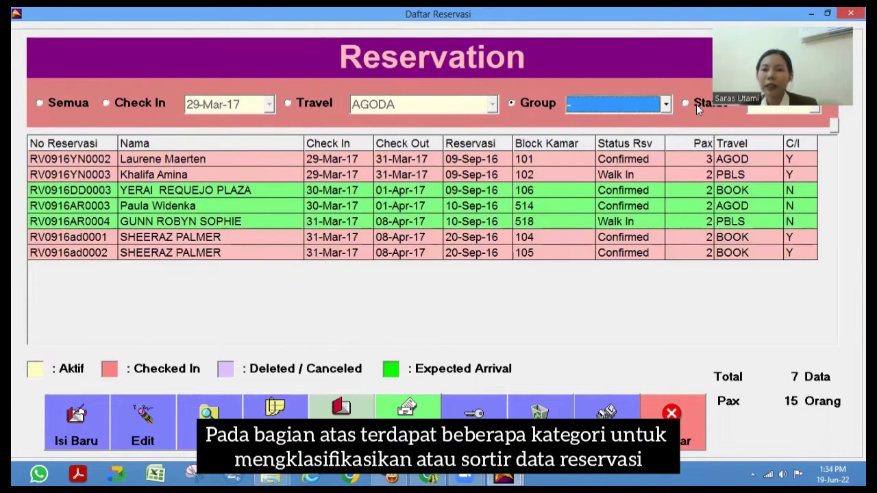
click(687, 103)
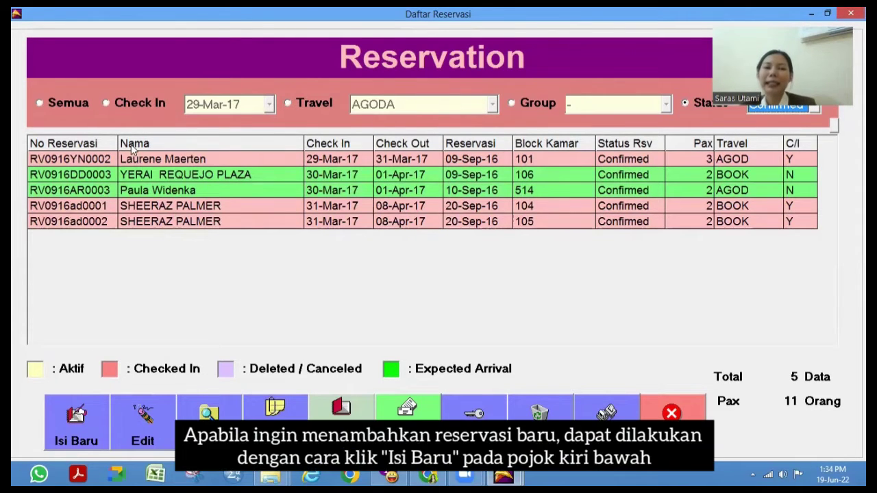
click(54, 95)
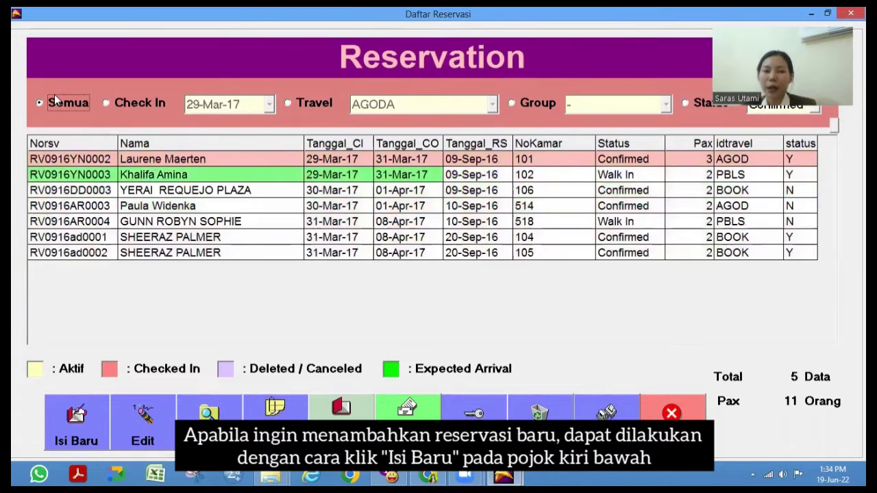
- Start a new reservation with AGODA as travel agent and enter the guest's name
click(96, 426)
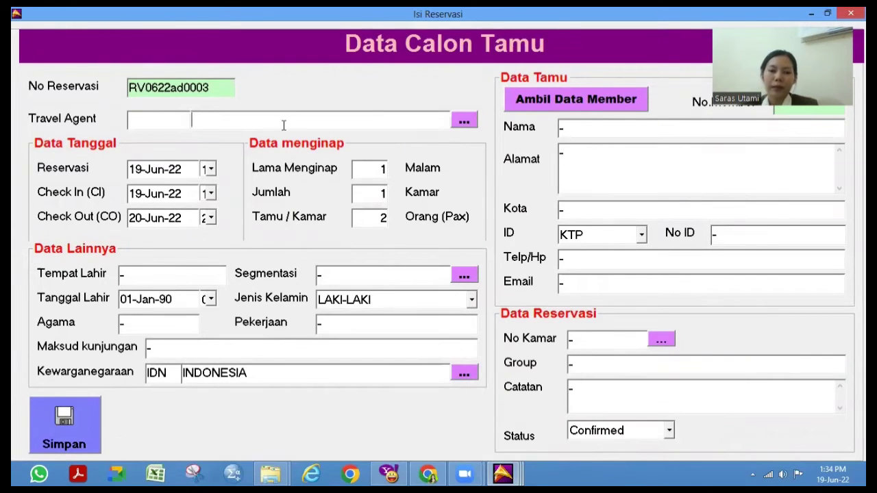
click(463, 121)
double_click(369, 179)
- Enter the guest's address, city SINGAPORE, and PASSPORT as ID type with its number
click(587, 146)
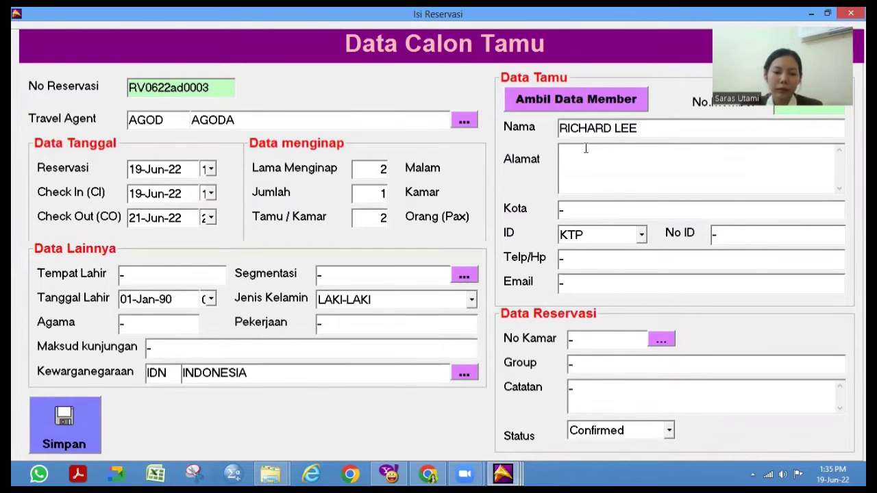
click(622, 215)
text(SINGAPORE)
key(Tab)
key(p)
- Fill in the guest's contact number, e-mail address and SINGAPORE as birthplace
key(Tab)
key(Tab)
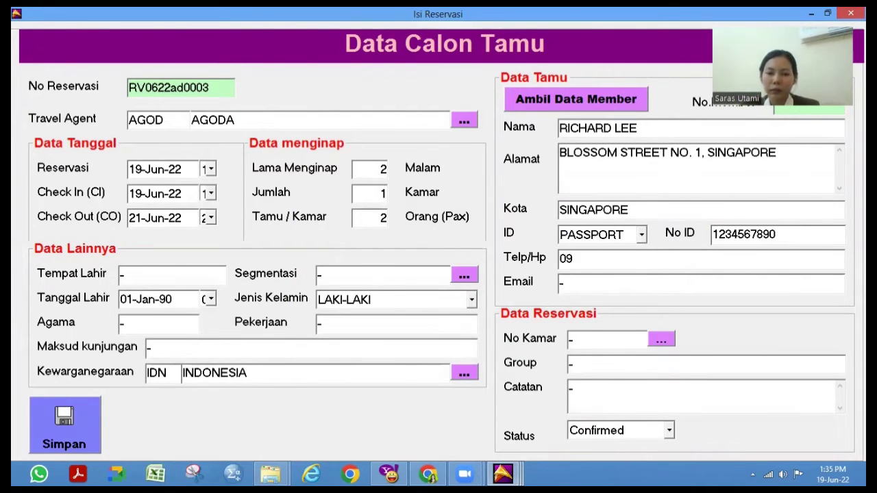
key(Tab)
- Set segment WLK, occupation CEO, purpose LEISURE and nationality code SNG
key(Tab)
text(SINGAPORE)
click(464, 275)
double_click(426, 260)
key(Tab)
text(CEO)
key(Tab)
text(LEISURE)
key(Tab)
text(SNG)
click(465, 372)
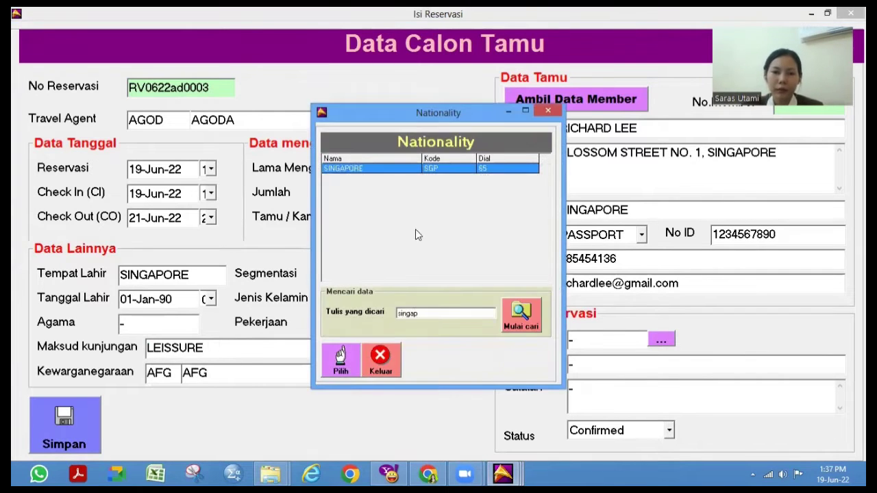
- Choose SINGAPORE as nationality and assign room 106 to the reservation
double_click(411, 168)
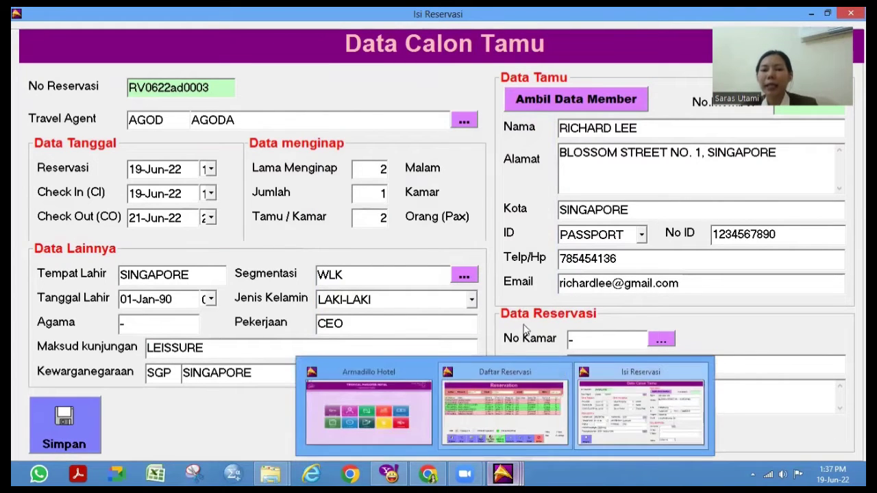
click(660, 339)
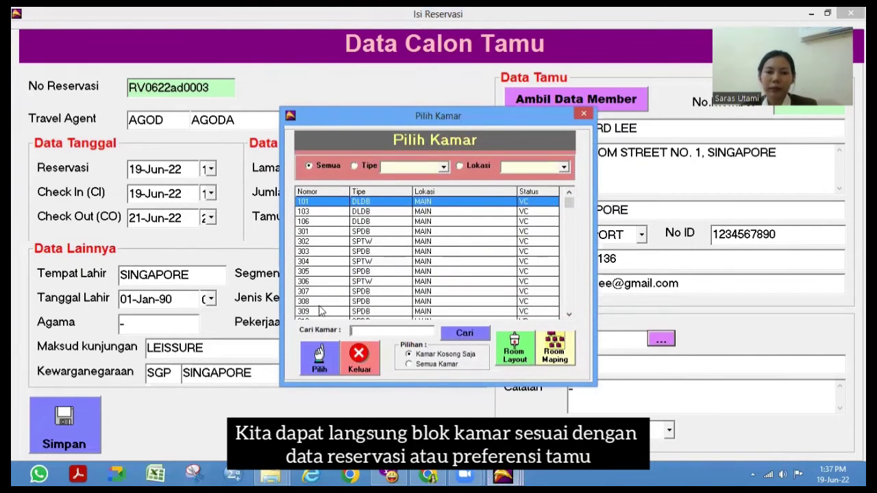
click(309, 221)
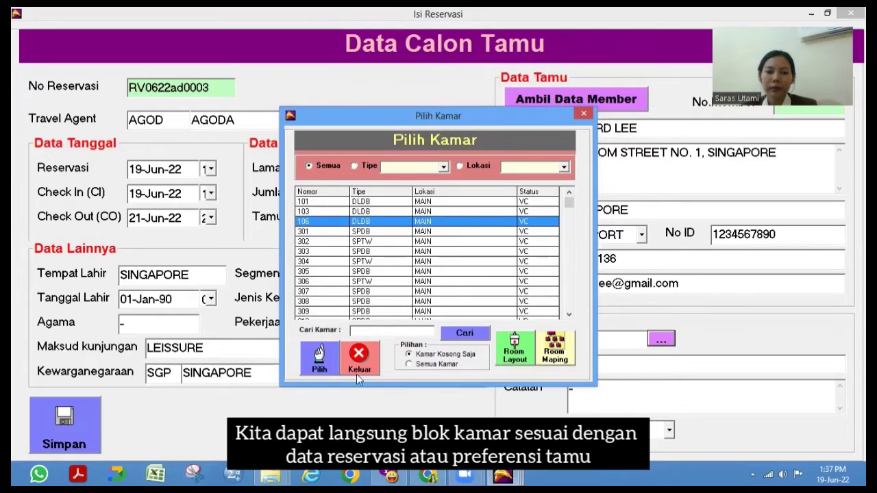
click(316, 356)
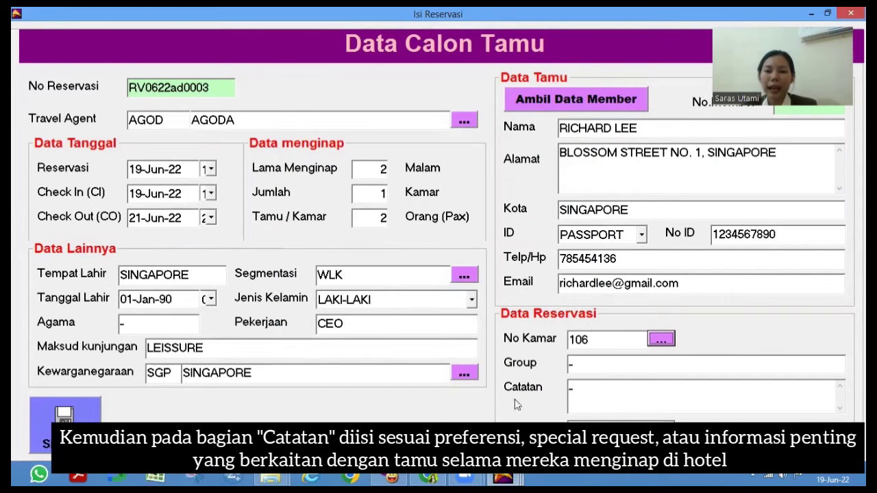
- Add the note 'SEAFOOD ALLERGY', save the reservation and copy the guest into members
click(584, 394)
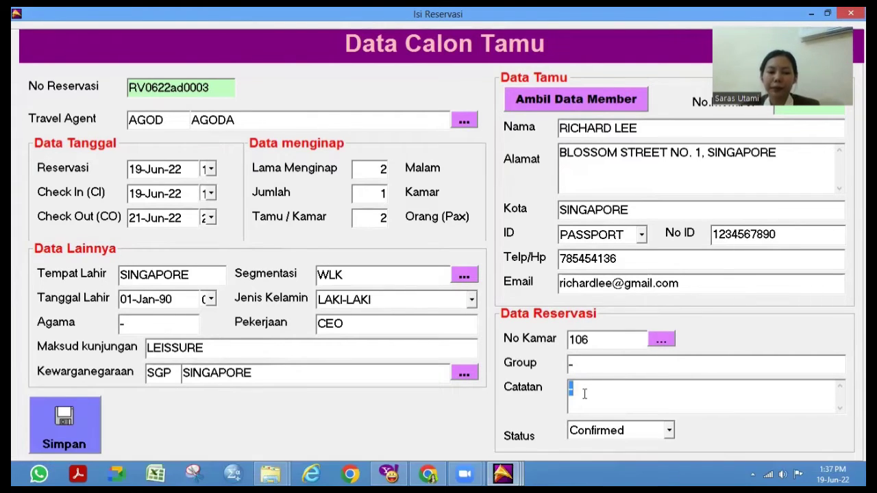
text(SEAFOOD ALLERGY)
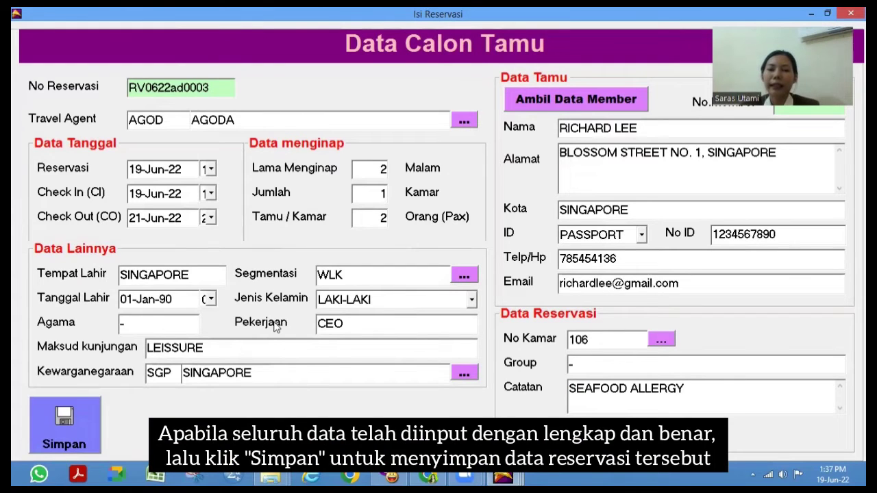
click(69, 426)
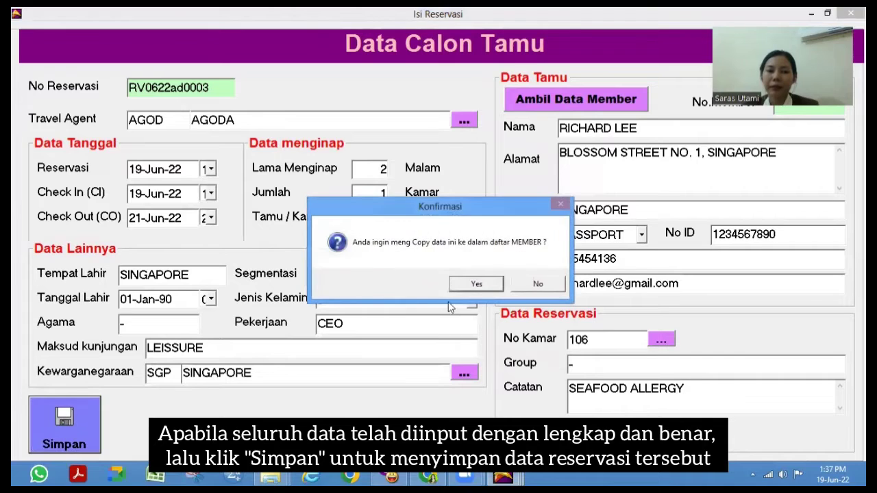
click(476, 288)
click(467, 282)
click(459, 279)
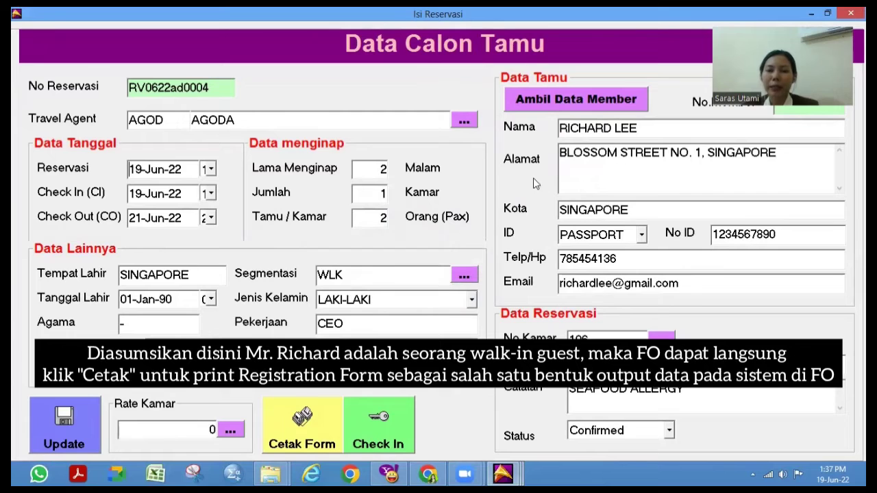
click(316, 428)
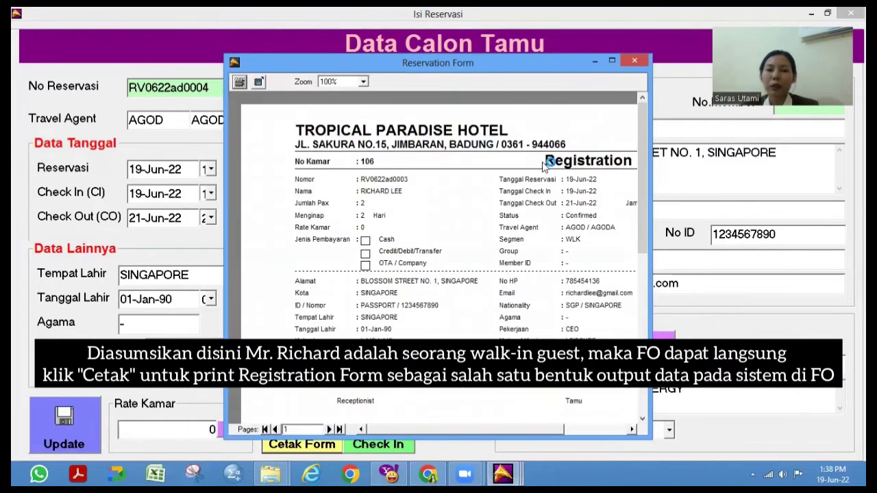
click(644, 302)
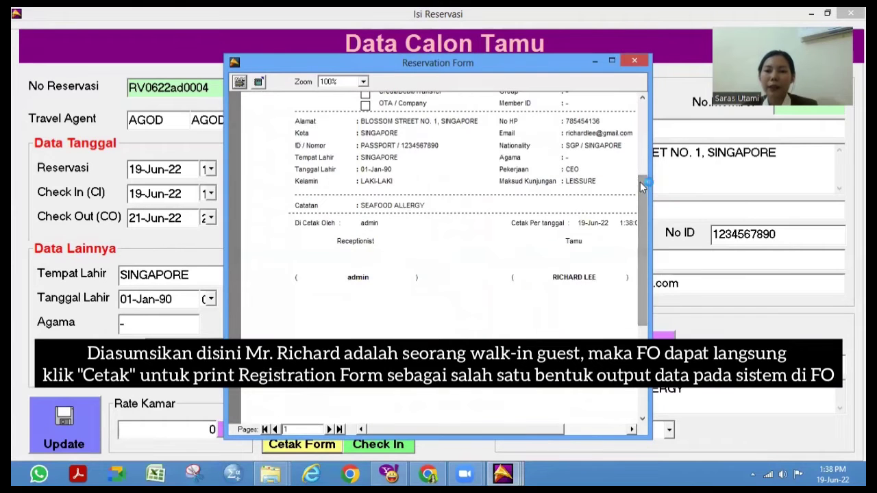
drag(645, 249, 641, 164)
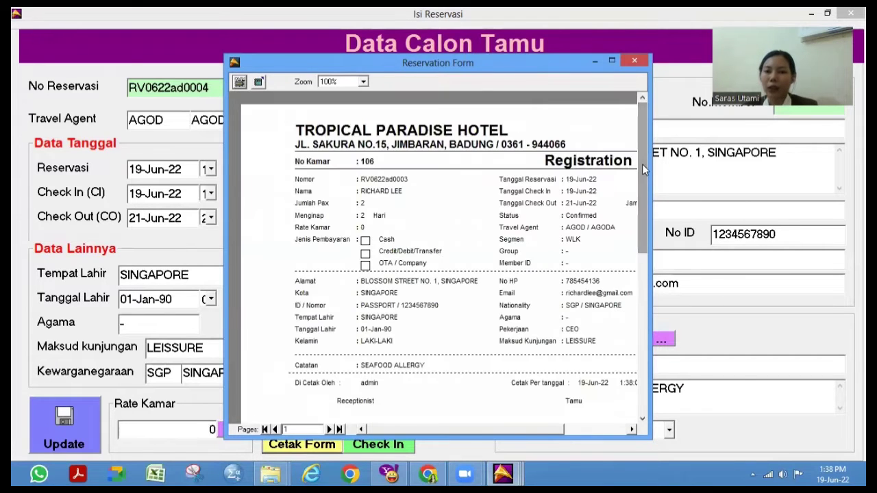
click(634, 60)
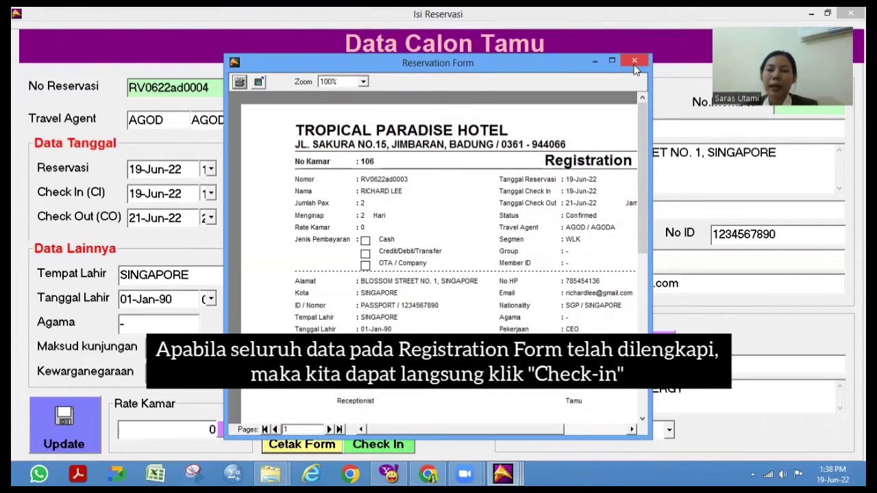
click(634, 62)
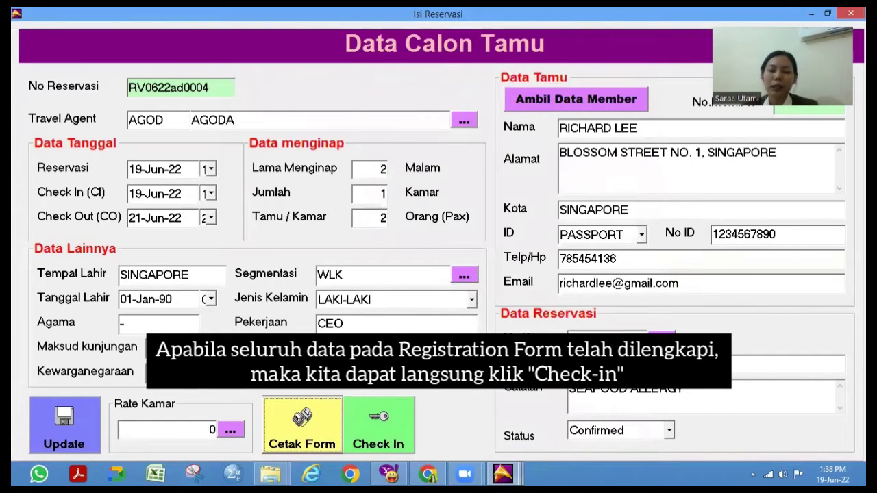
- Check the room 106 guest in, confirming despite no daily charges
click(394, 419)
click(419, 284)
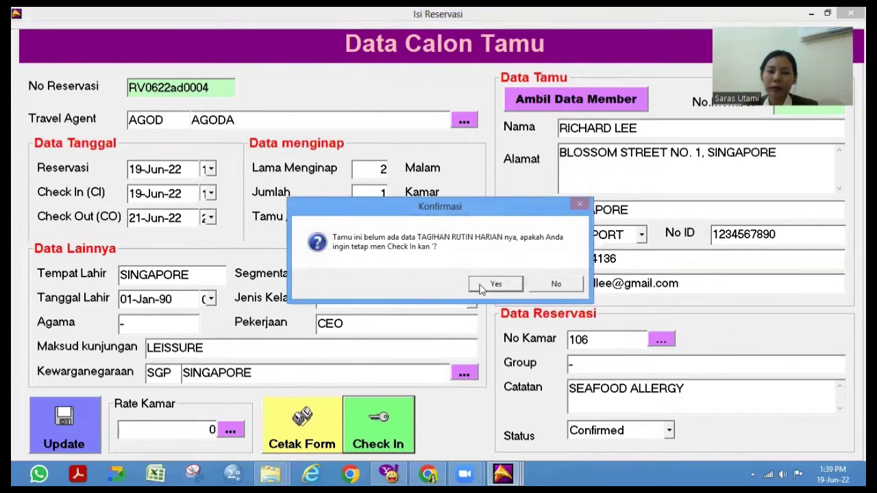
click(490, 286)
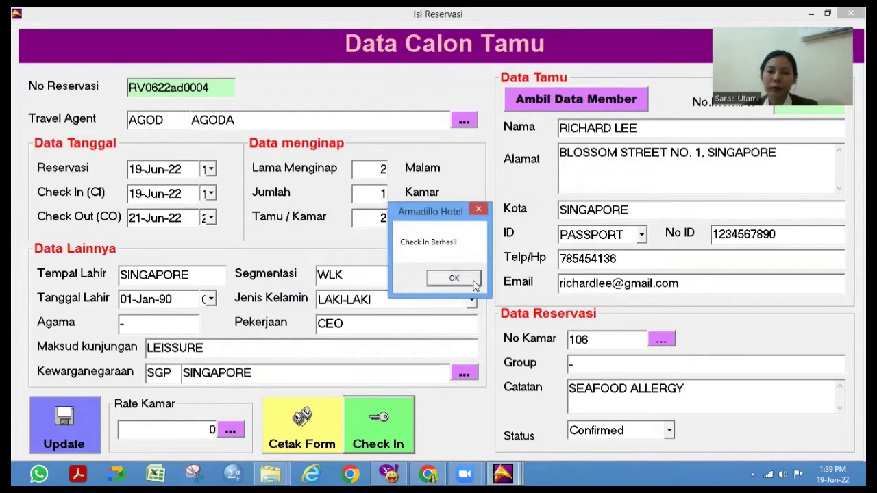
click(473, 283)
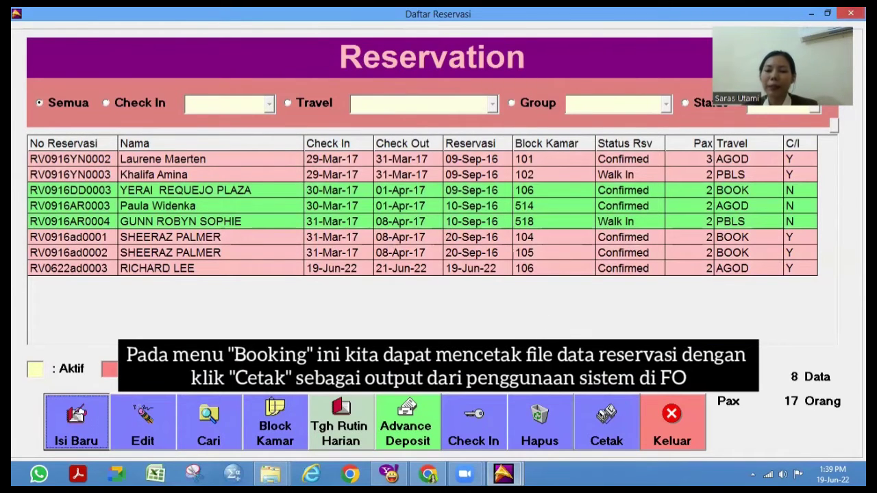
click(606, 419)
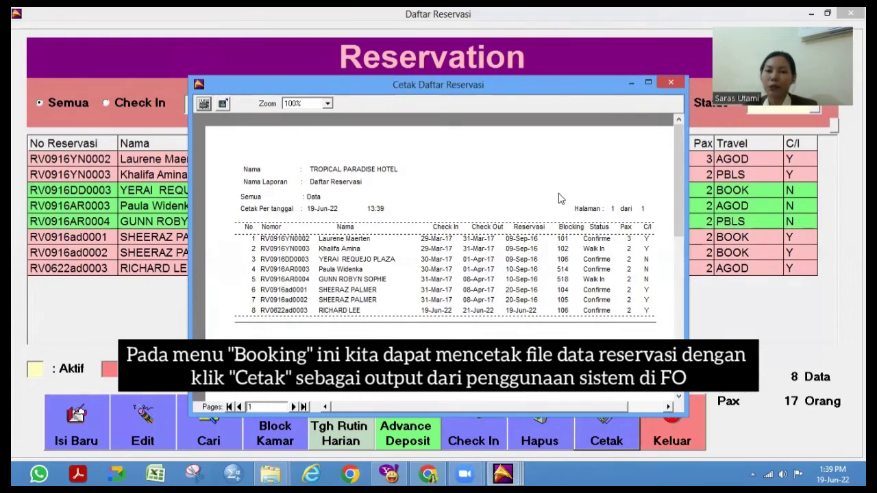
click(670, 82)
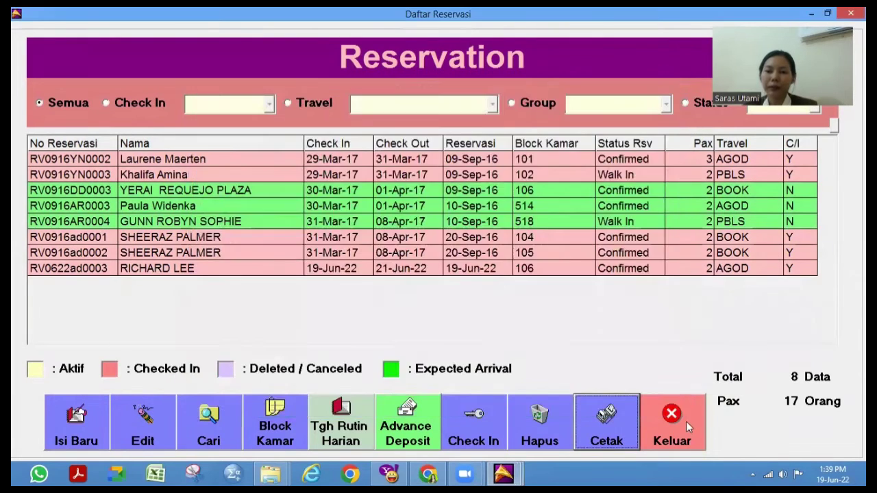
click(686, 421)
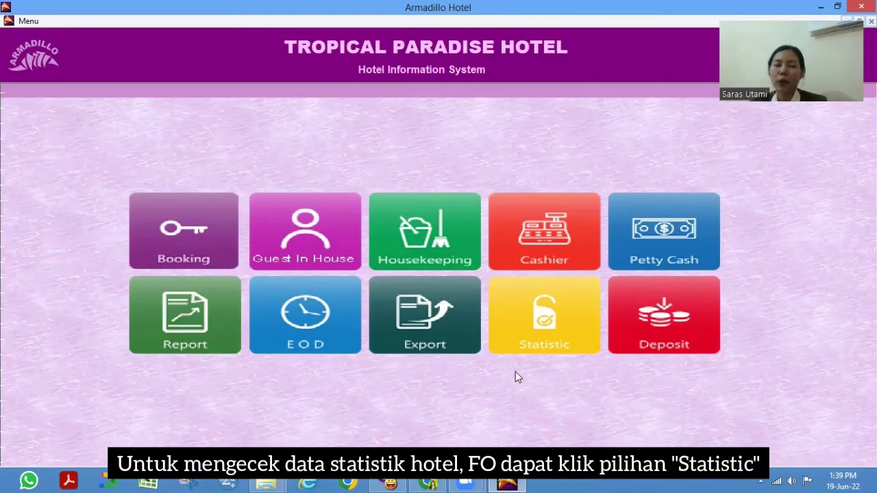
click(536, 319)
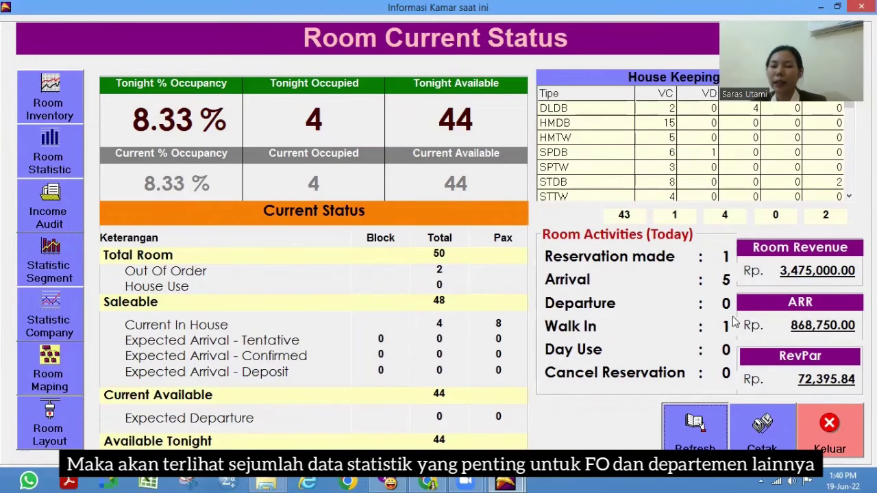
mouse_move(719, 310)
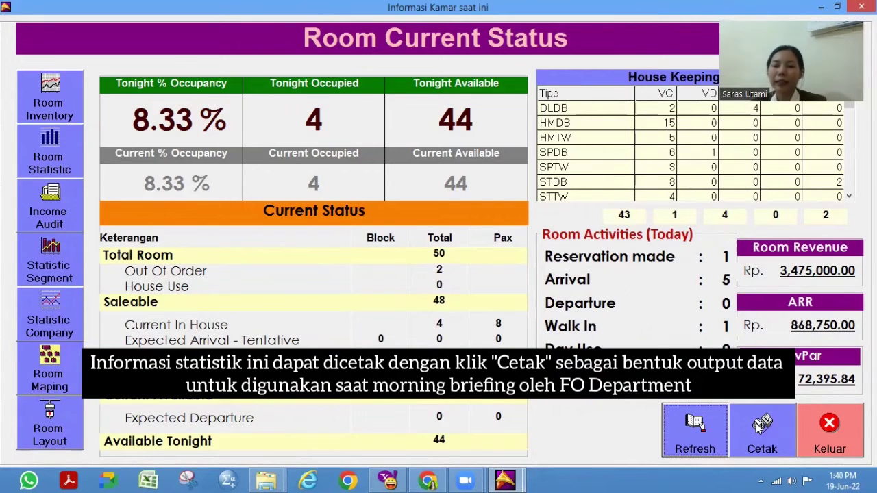
click(760, 426)
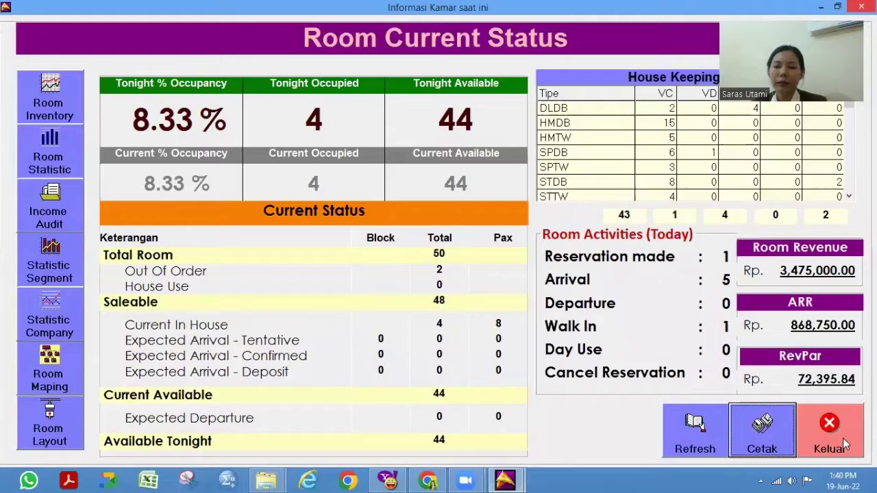
click(842, 442)
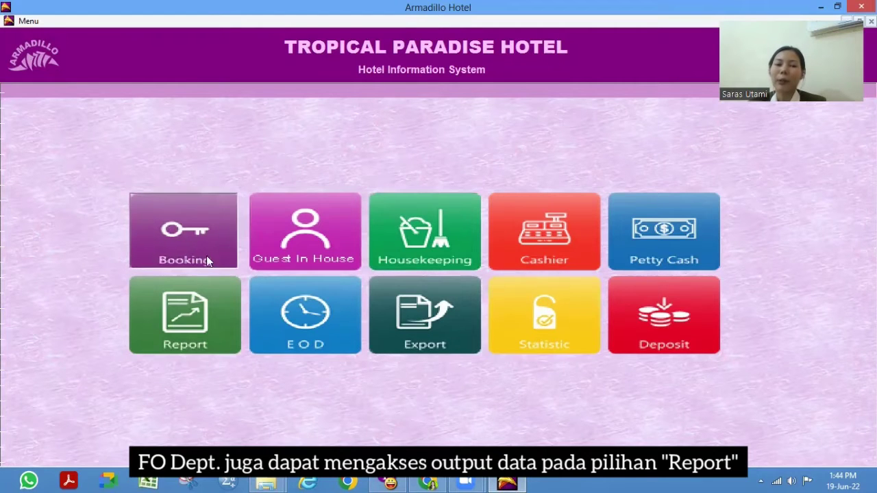
click(195, 303)
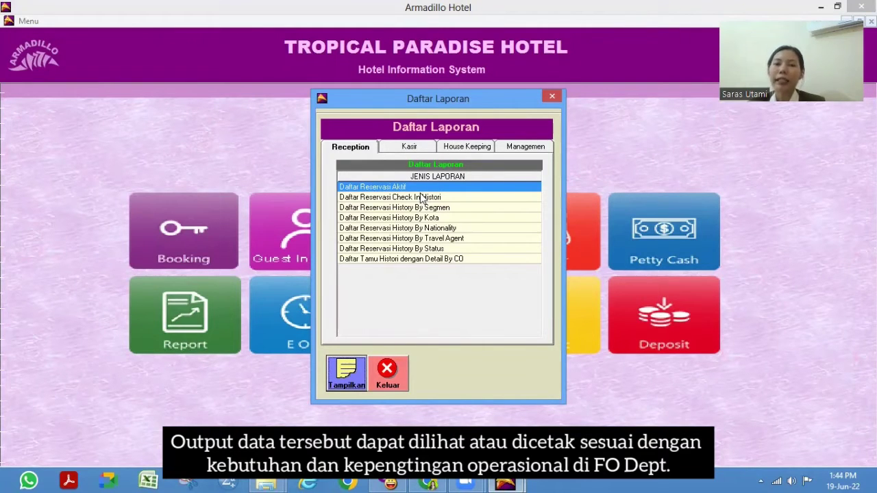
click(387, 376)
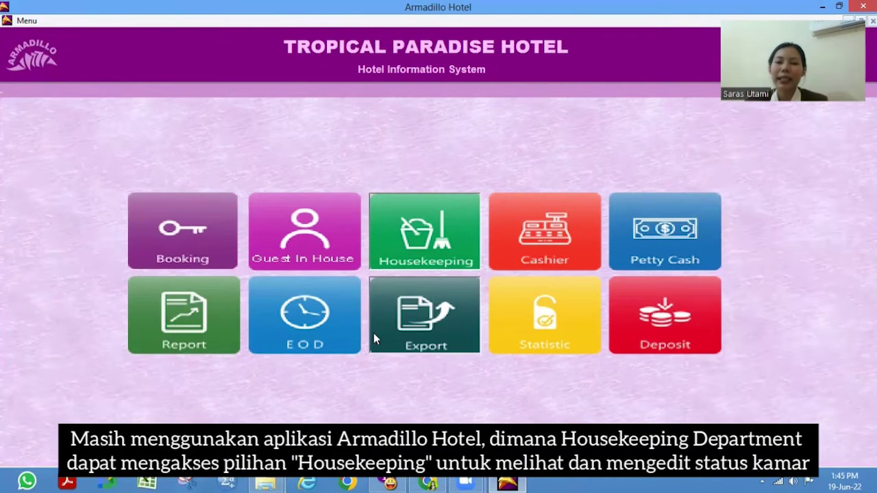
- Open Housekeeping status and filter rooms by status OC and type DLDB
click(407, 240)
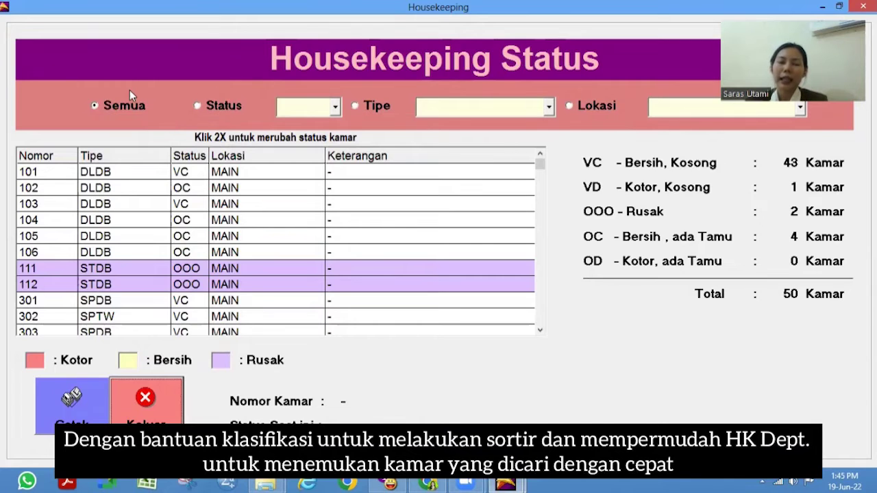
click(213, 104)
click(298, 107)
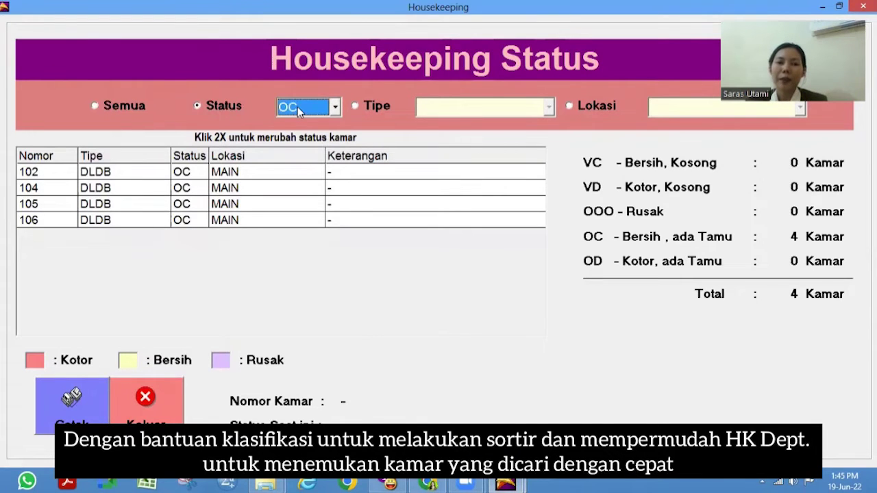
click(370, 107)
click(549, 107)
click(550, 107)
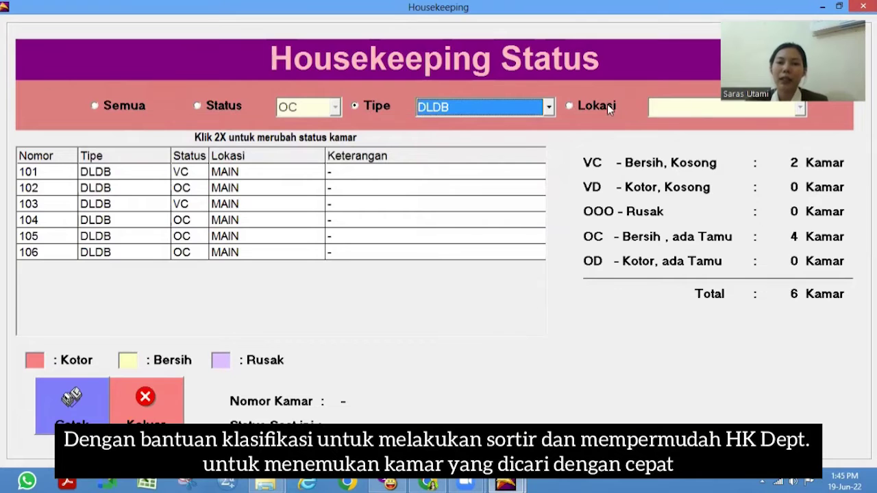
- Filter rooms by location HOME, then switch back to showing all rooms
click(607, 105)
click(659, 109)
click(658, 117)
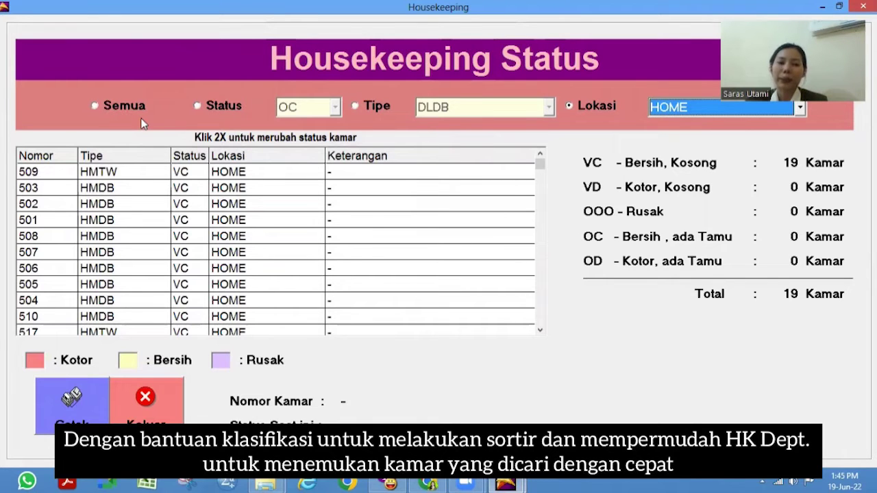
click(108, 106)
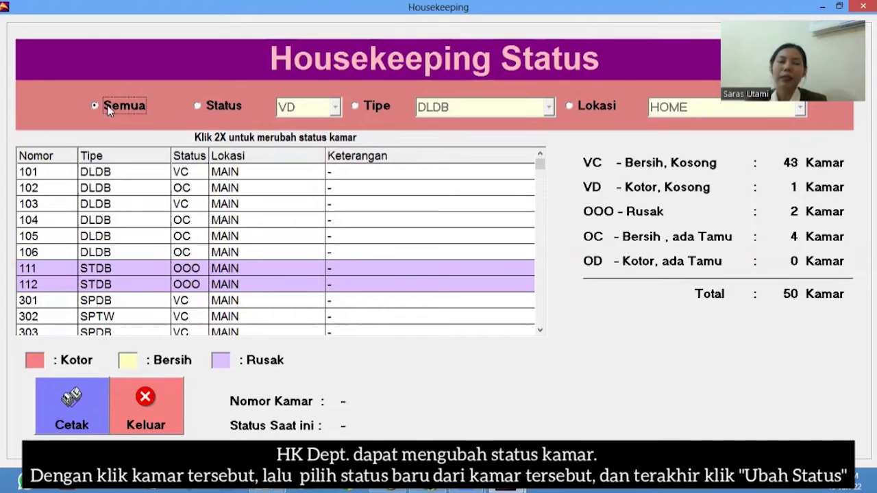
- Filter the housekeeping room list to show only dirty vacant (VD) rooms
click(199, 106)
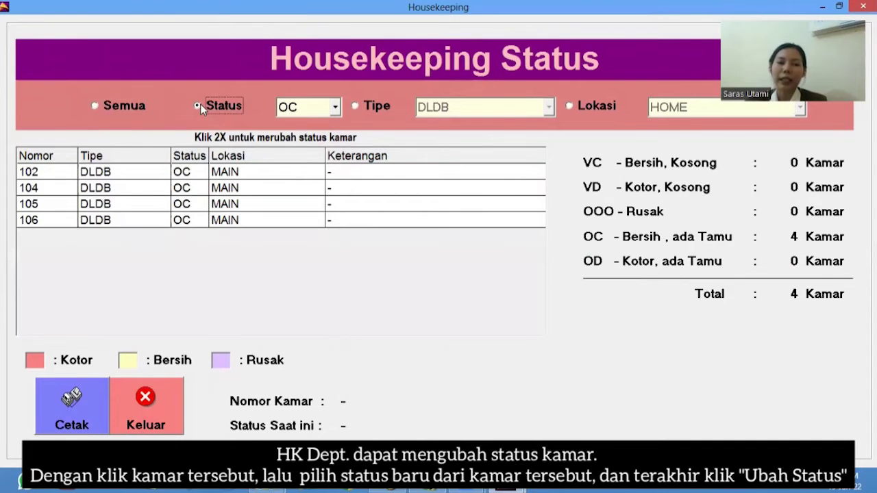
click(326, 108)
click(319, 116)
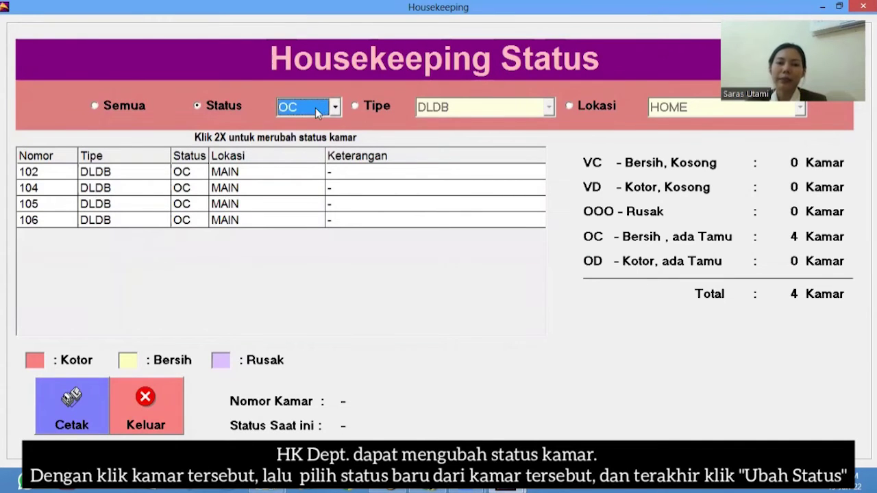
click(315, 107)
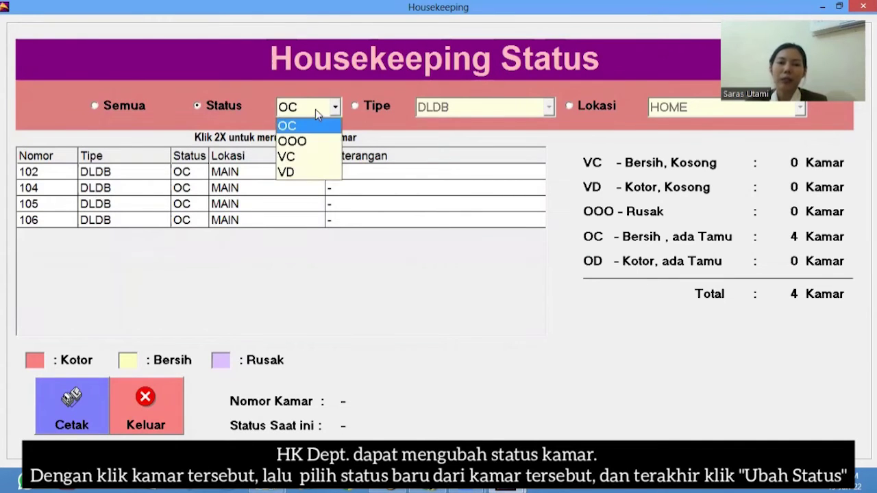
click(321, 172)
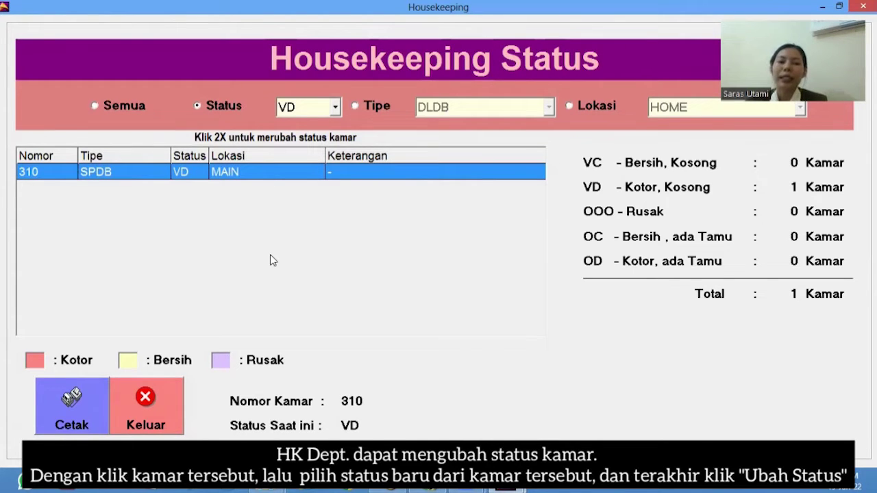
- Change room 310's status to clean vacant (VC), confirm, and close the status list
double_click(269, 172)
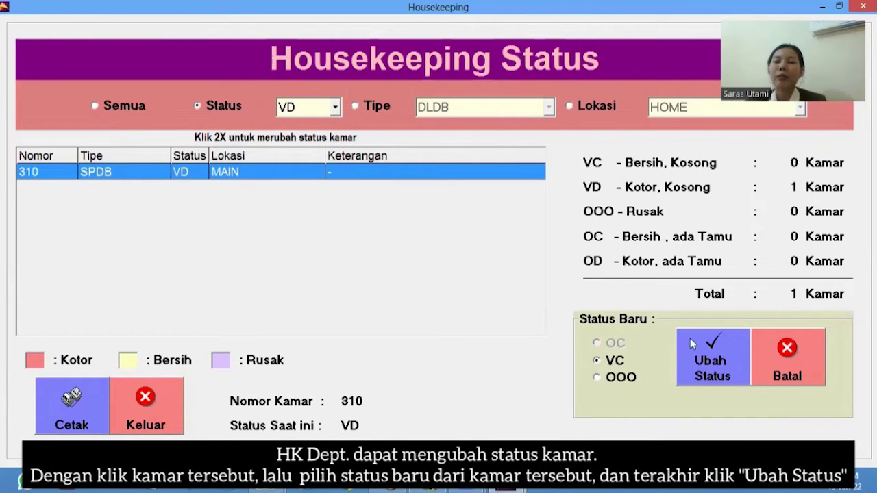
click(710, 366)
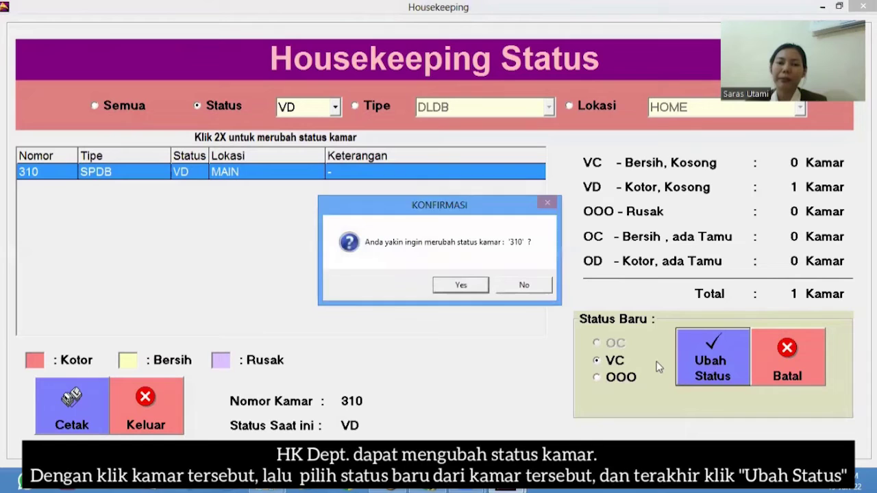
click(460, 284)
scroll(198, 280, down, 4)
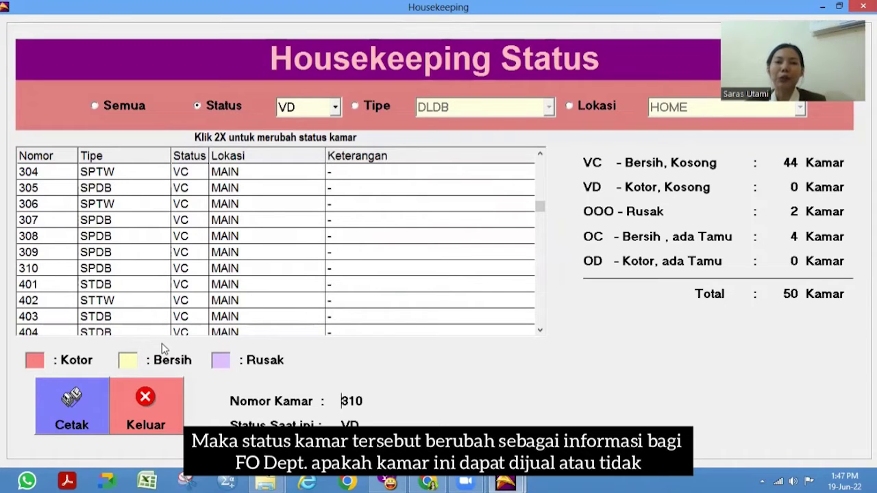
click(171, 421)
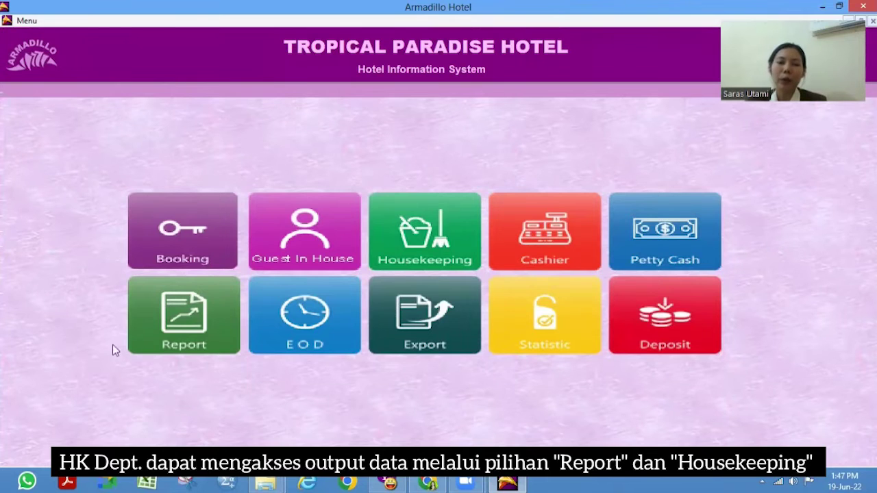
- Preview the House Keeping Daftar Kamar report and scroll through its room types and statuses
click(168, 298)
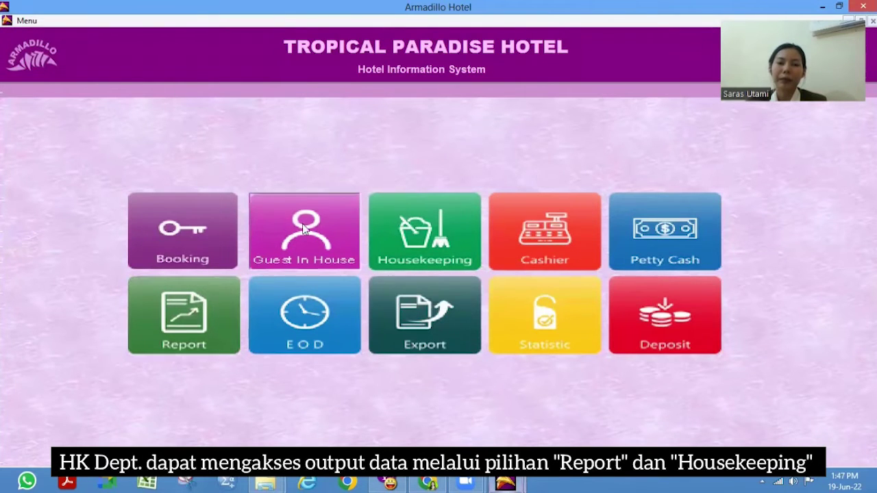
click(220, 307)
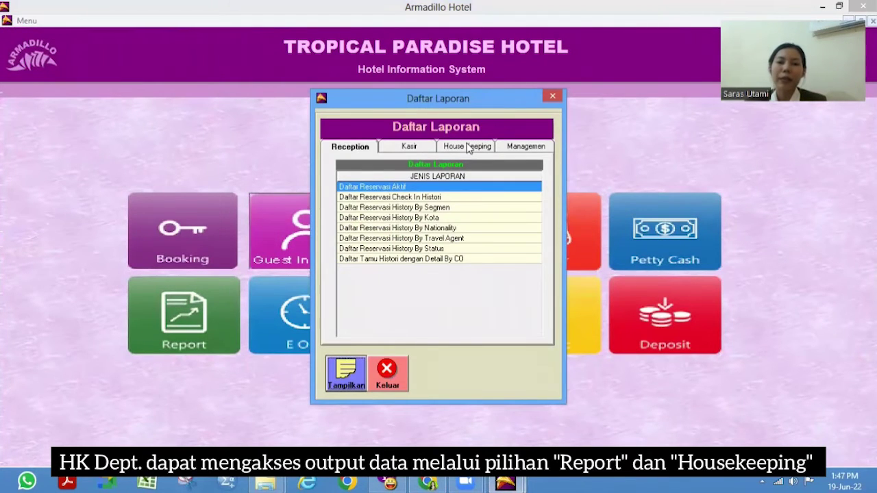
click(467, 147)
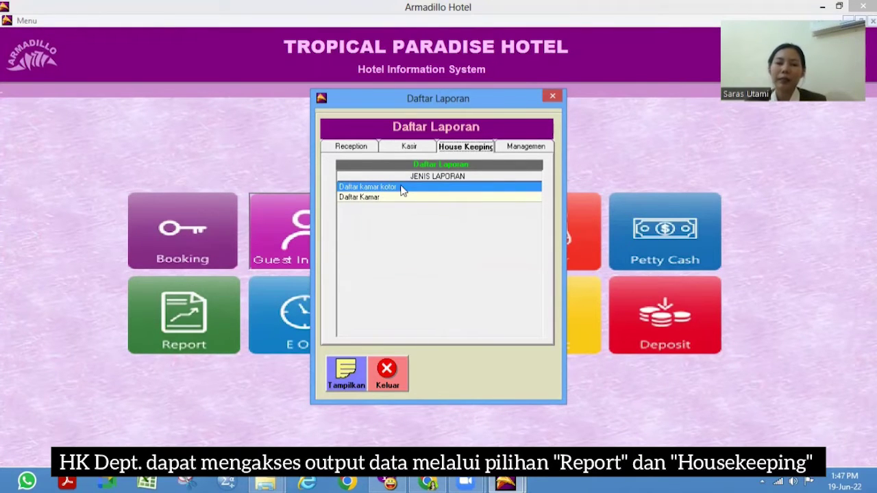
click(343, 384)
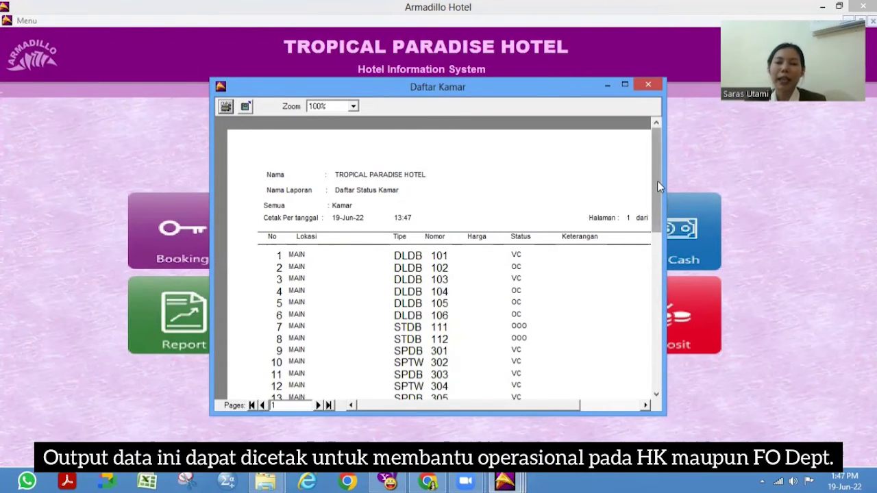
click(657, 240)
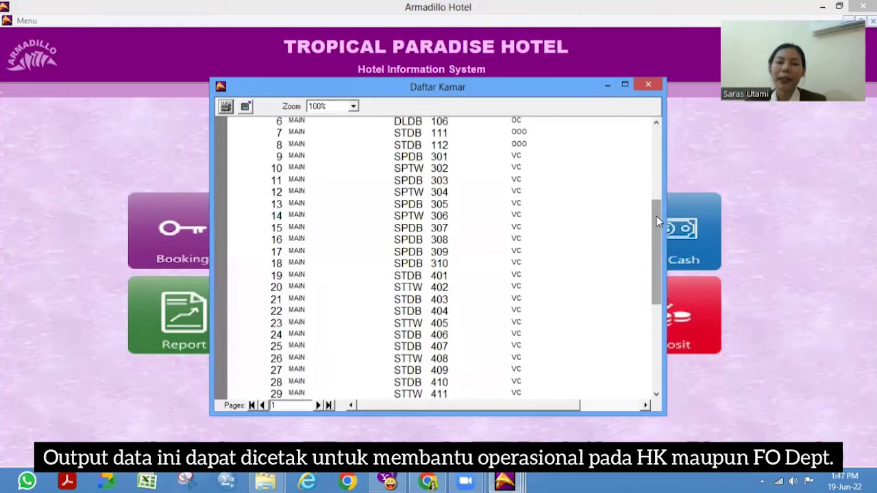
scroll(658, 305, down, 5)
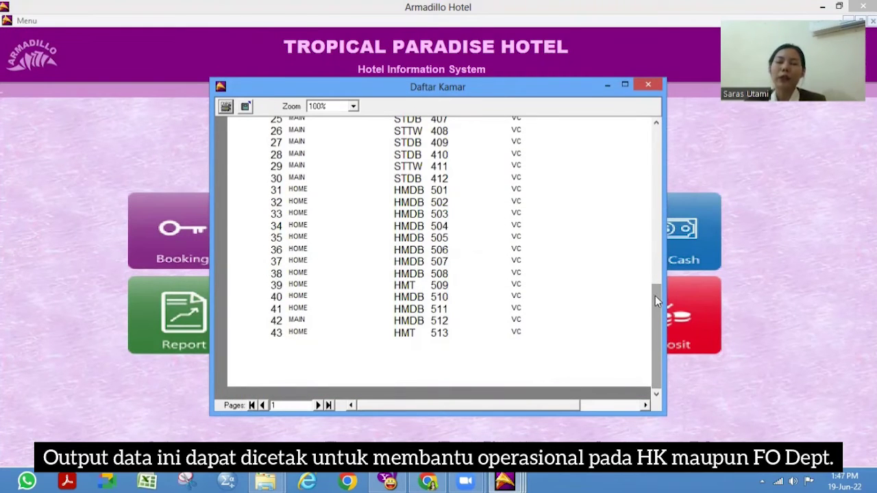
drag(655, 295, 658, 164)
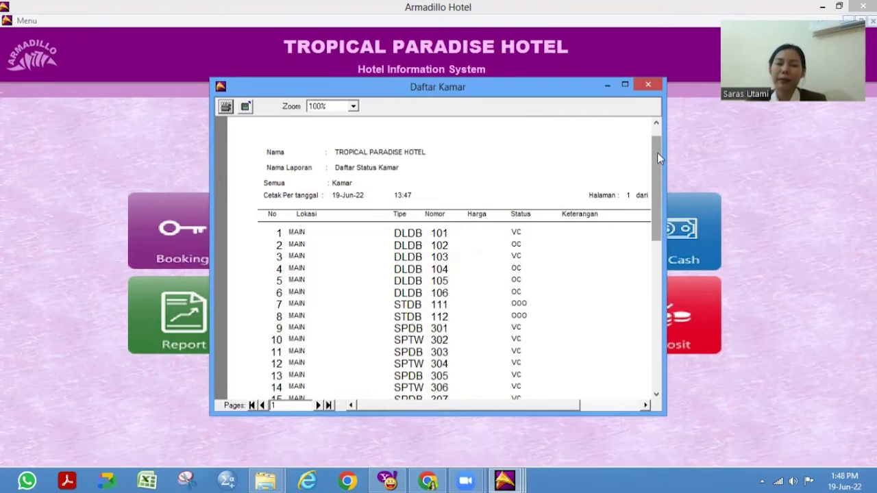
- Close the Daftar Kamar report and launch Armadillo Resto from the desktop icon
click(650, 86)
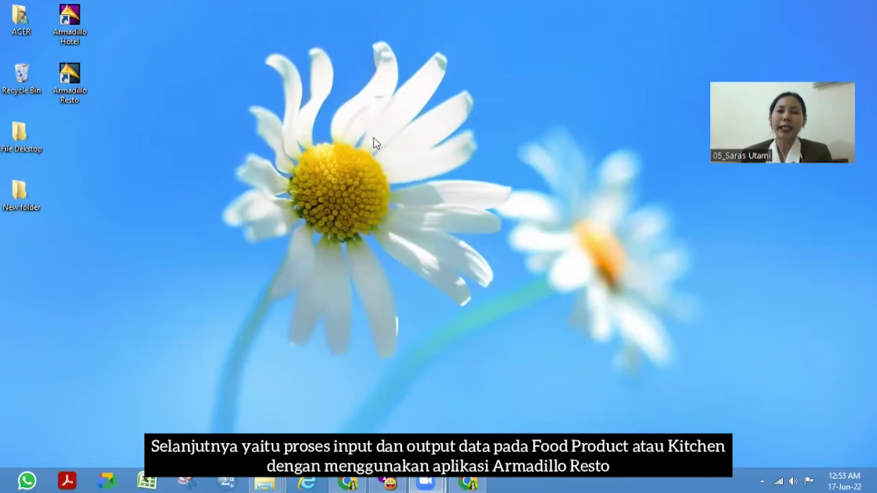
double_click(77, 87)
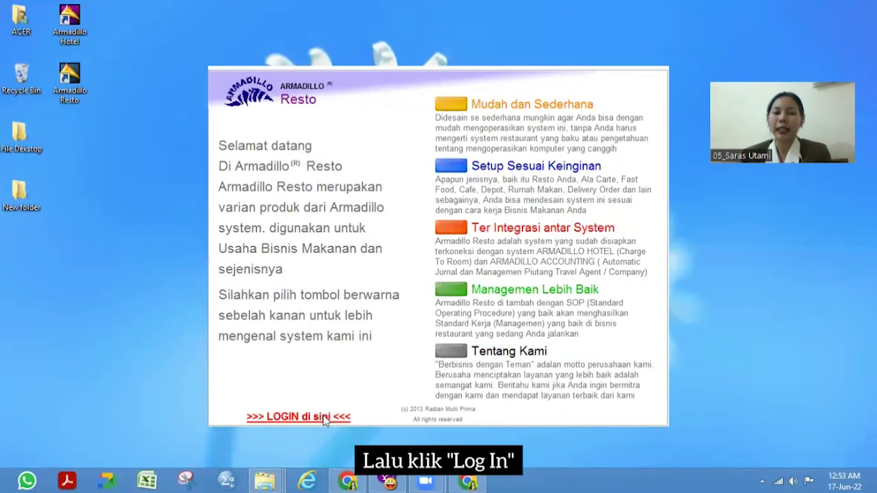
- Log in through the '>>> LOGIN di sini <<<' link and accept the LOGIN dialog
click(323, 415)
click(432, 312)
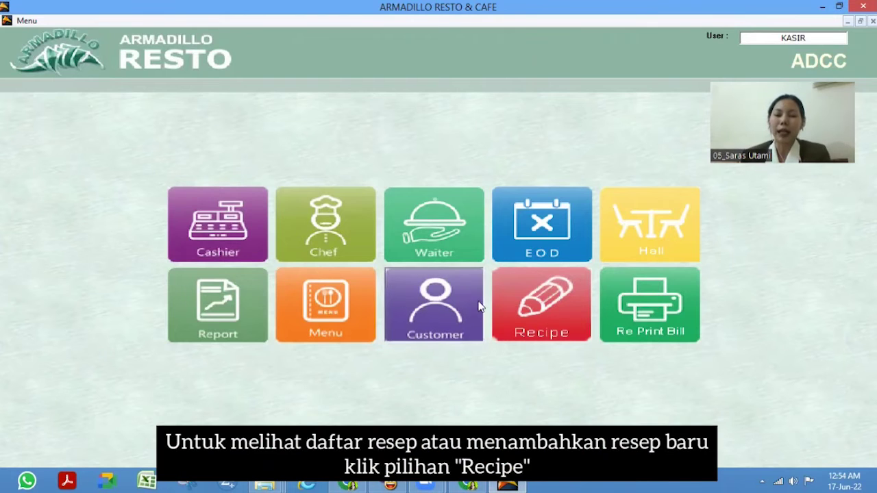
- Open the Recipe module's Daftar Resep list and start a new Tulis Resep entry
click(557, 313)
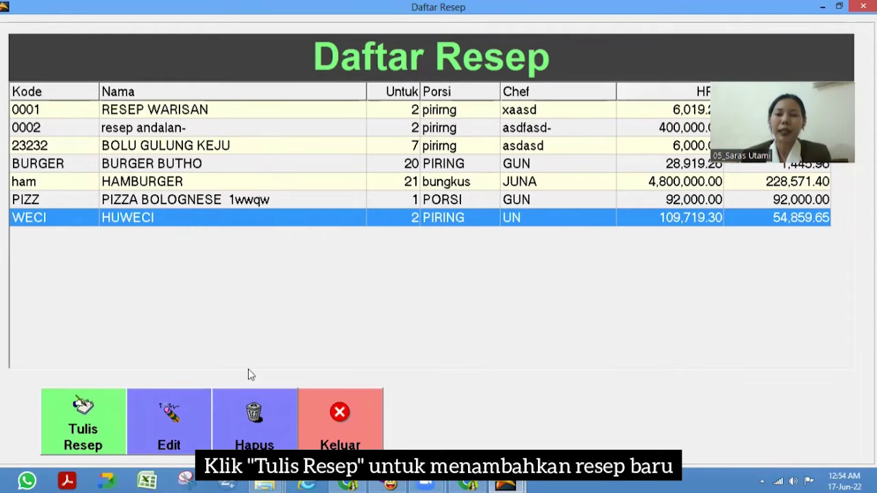
click(96, 430)
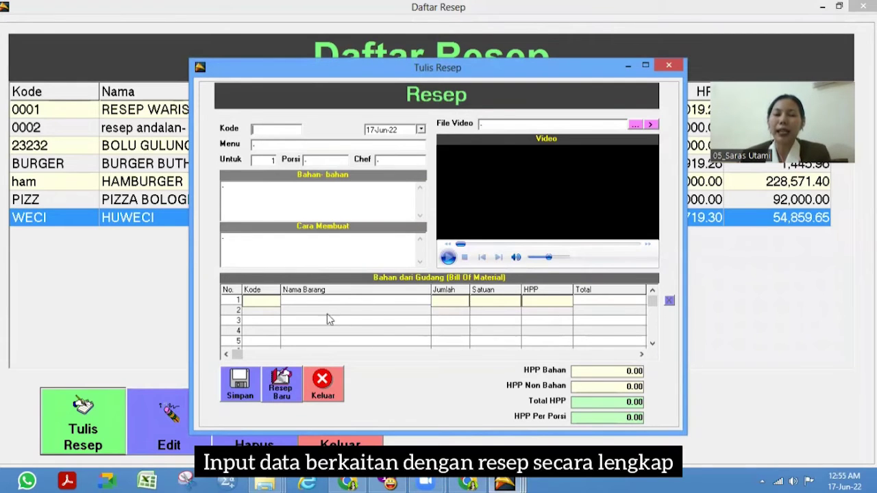
- Enter recipe code 0003, menu Chicken Parmigiana, chef James, and ingredients Chicken and Vegetables
click(282, 133)
text(000)
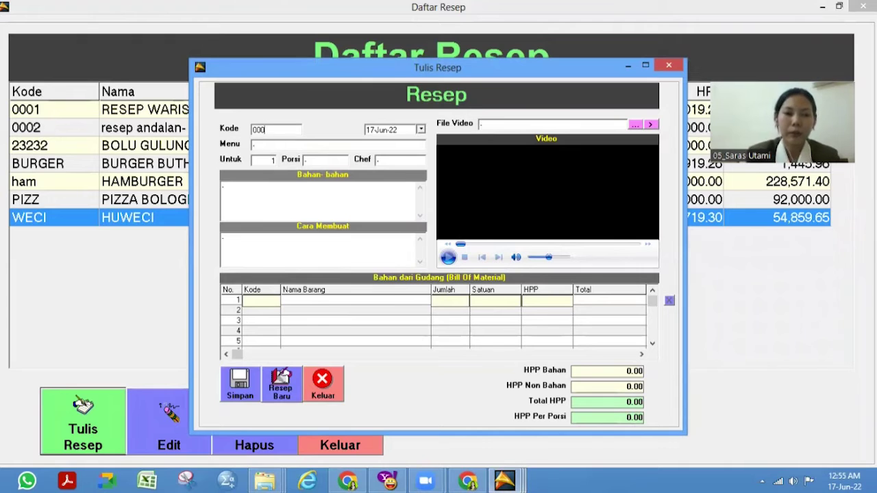
text(Chicken Parmigiana)
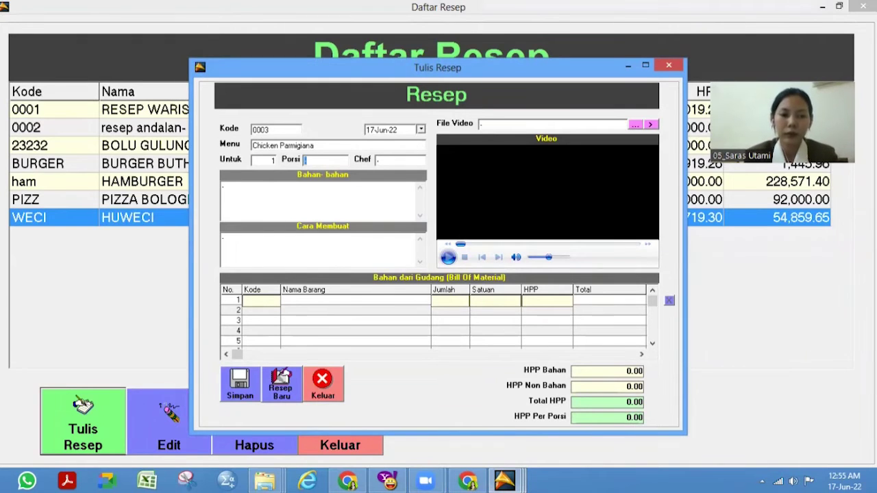
text(James)
key(Tab)
text(Chicken)
key(Return)
text(-Vegetables)
- Write the cooking steps: Cut all ingredients, Cook it, Serve it
key(Return)
text(-Cut all ingredient)
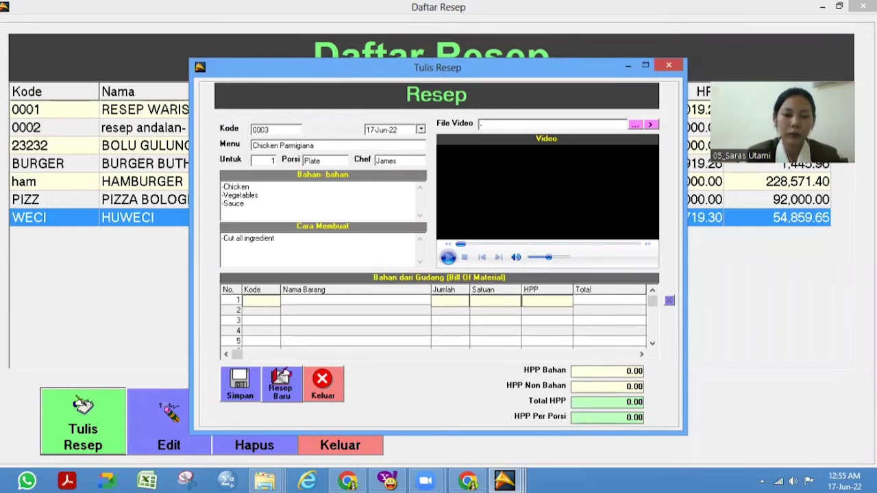
text(s)
key(Return)
text(-Cook it)
key(Return)
text(-Serve it)
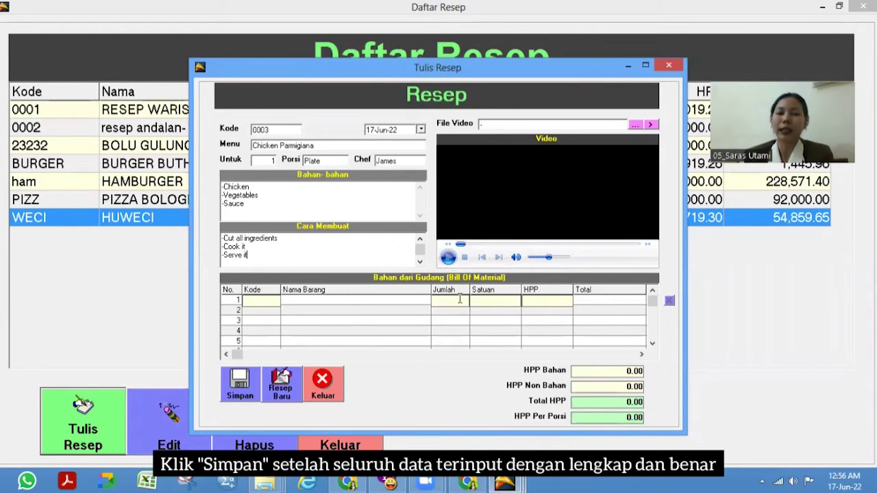
- Save the Chicken Parmigiana recipe and close the entry form
click(237, 395)
click(416, 286)
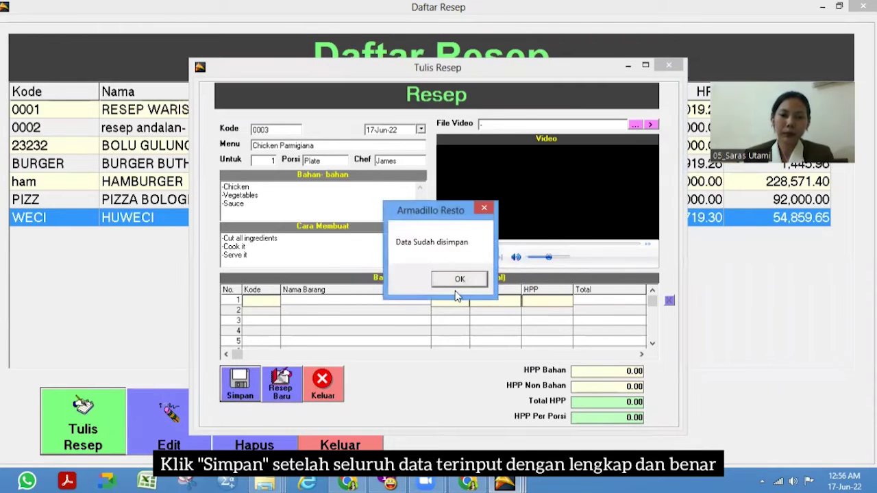
click(457, 280)
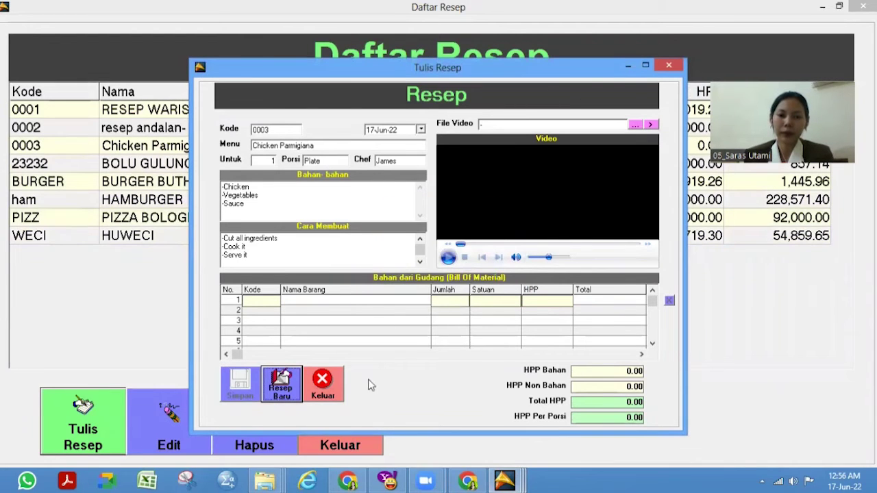
click(337, 392)
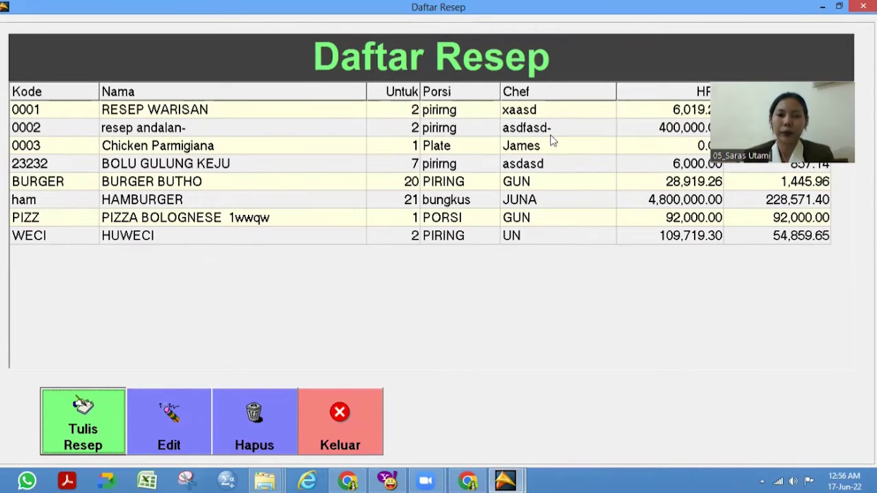
- Close the recipe list, open Daftar Menu, and switch the search option to Kode then Barcode
click(335, 441)
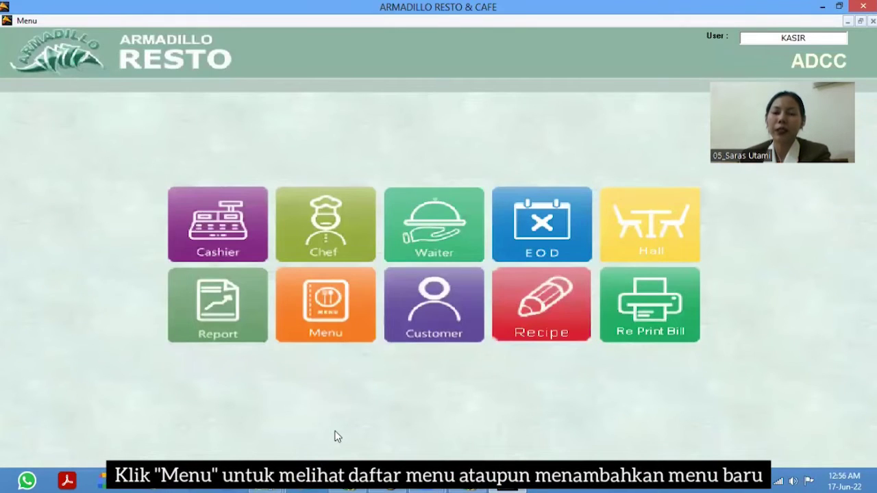
click(313, 320)
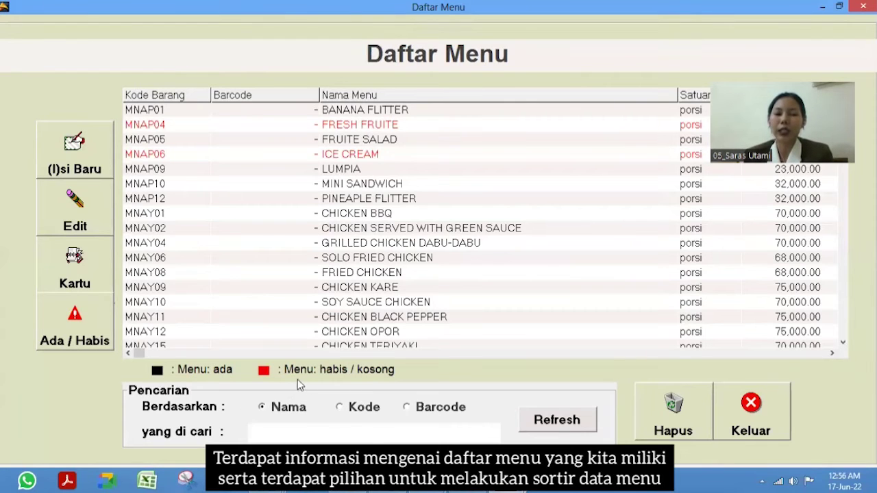
click(345, 408)
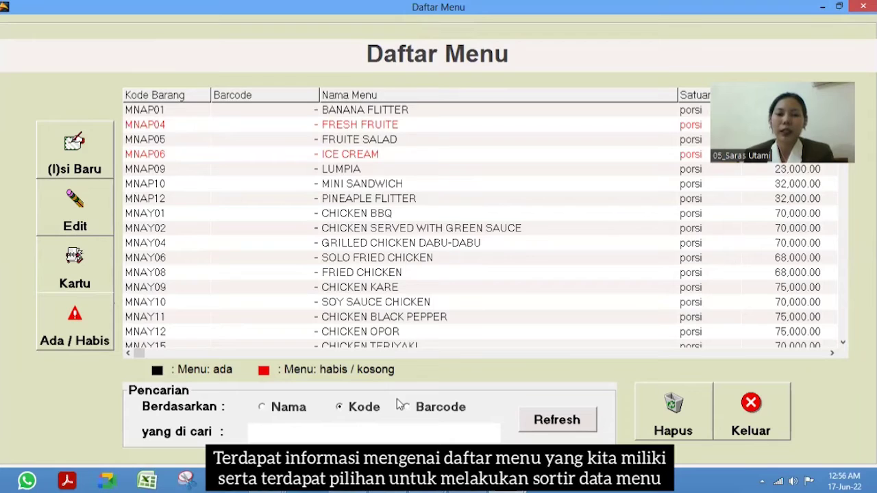
click(426, 409)
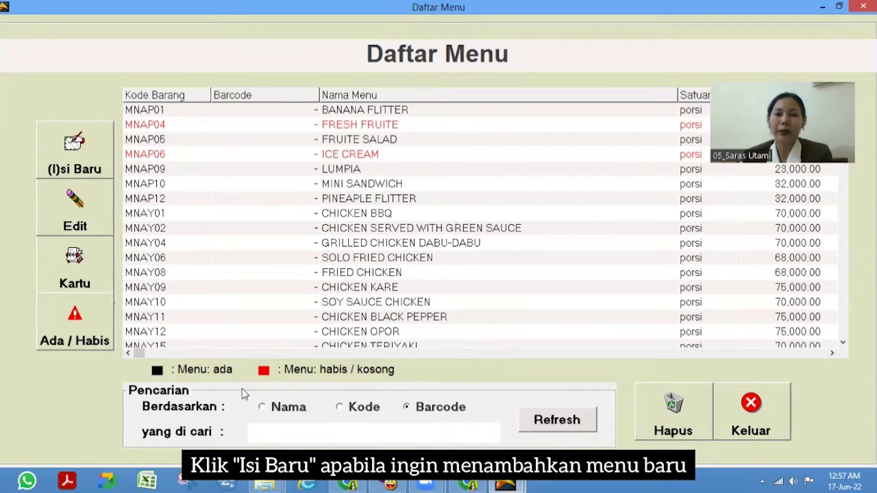
- Start a new menu dish with code MNAZ15 named Chicken Parmigiana
click(86, 156)
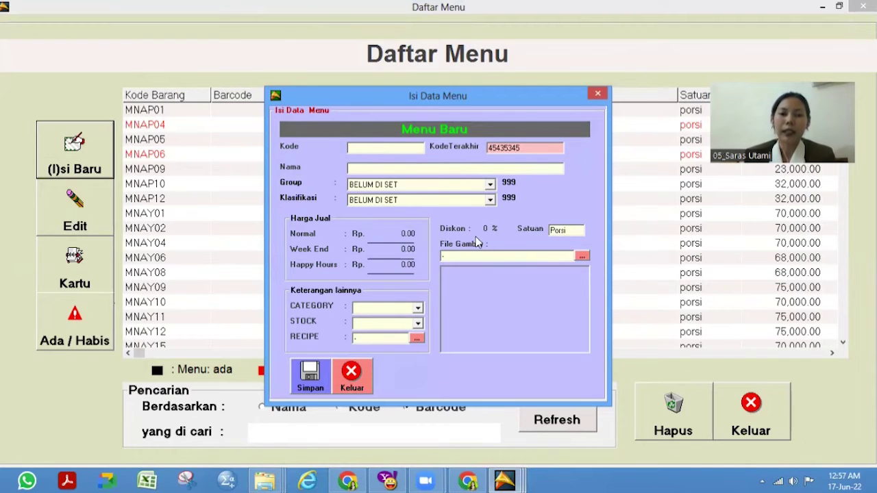
text(MNAZ15)
key(Tab)
text(Chicken Parmigiana)
- Set group AMERICAN FOOD, classification MAIN COURSE, normal price 175,000 and category FOOD
click(490, 184)
key(Down)
key(Return)
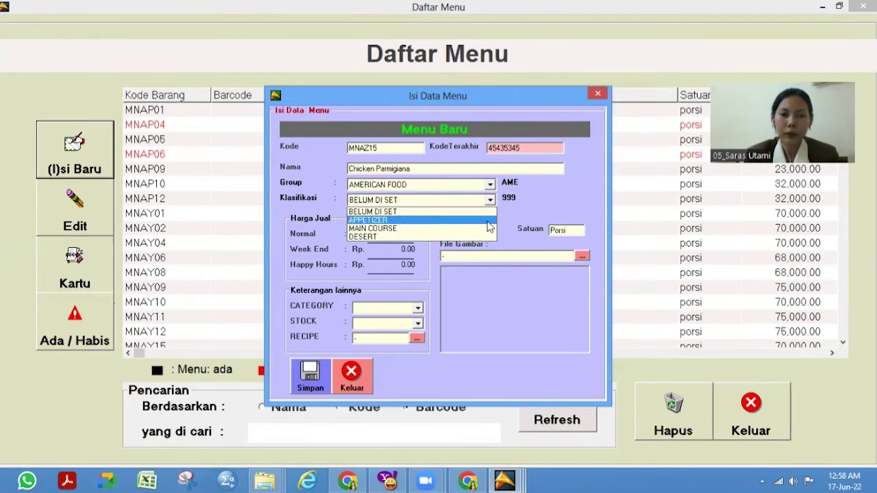
key(Down)
key(Return)
text(175,000)
key(Return)
key(Return)
key(Return)
key(Down)
key(Return)
key(Return)
key(Return)
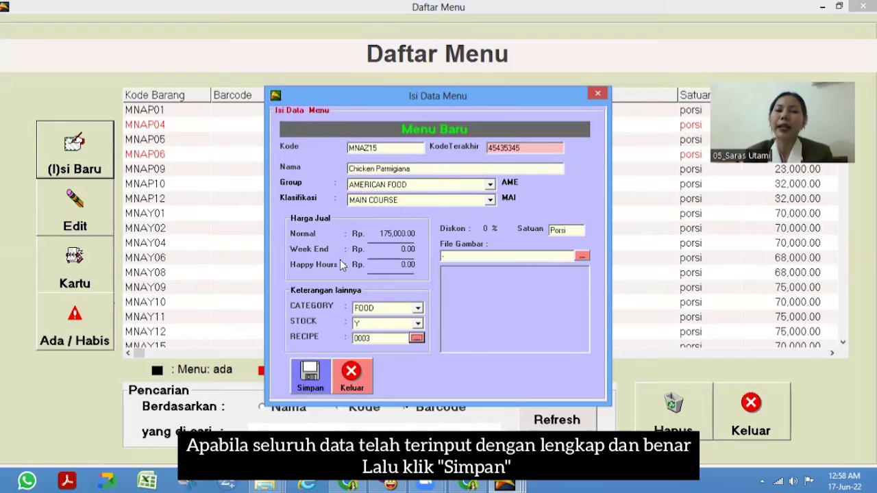
- Save the MNAZ15 dish and close the new dish form
click(315, 370)
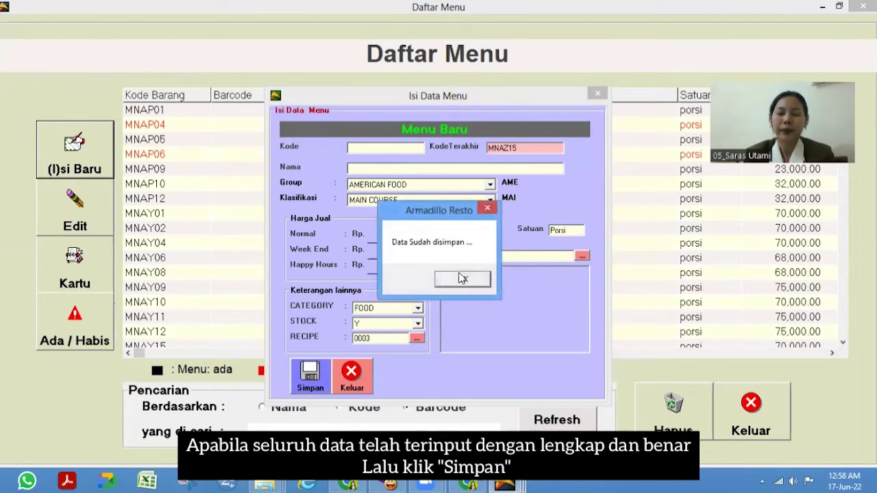
click(461, 276)
click(353, 378)
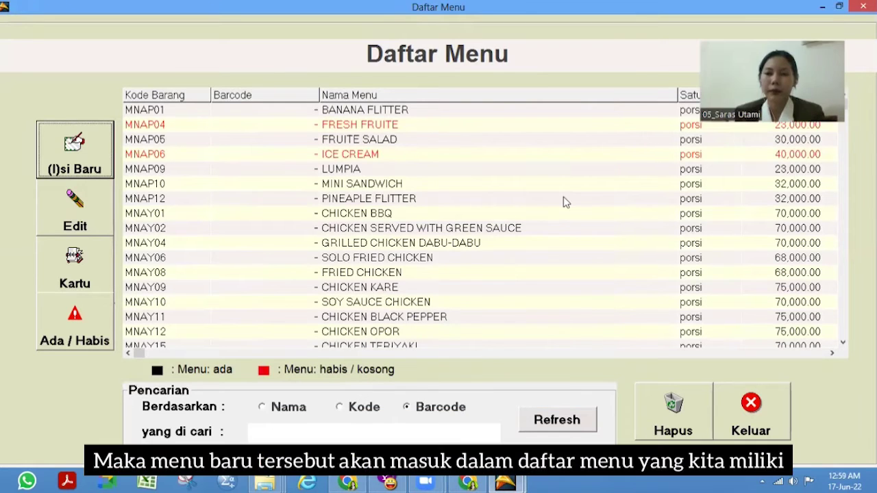
- Scroll the Daftar Menu list to check the new MNAZ15 Chicken Parmigiana entry
click(844, 150)
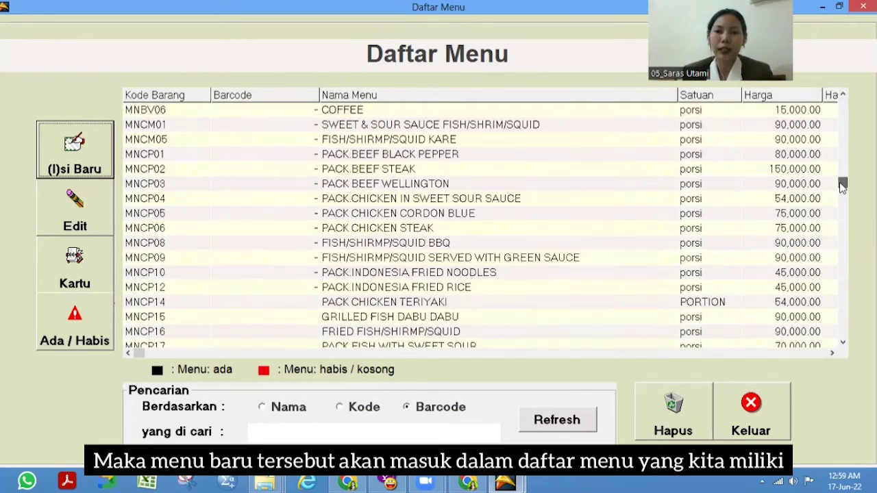
drag(844, 156, 842, 141)
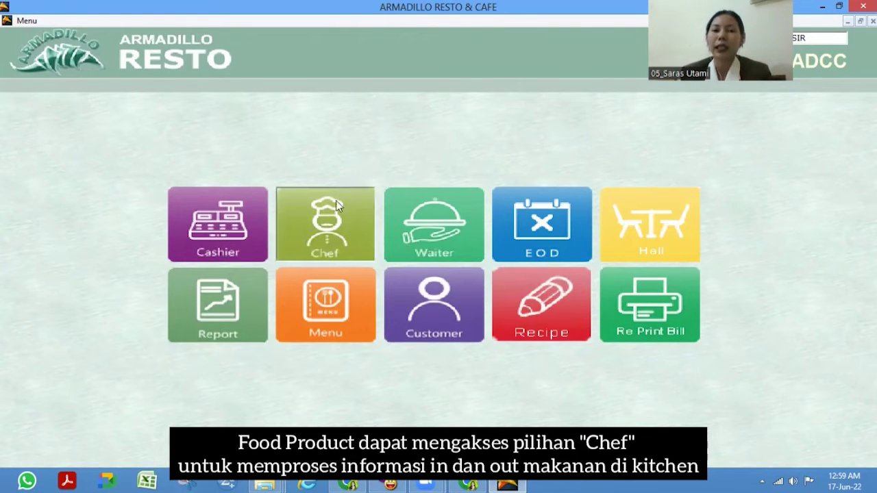
- Open the kitchen's incoming orders and mark the FRESH FRUITE order as processing
click(335, 229)
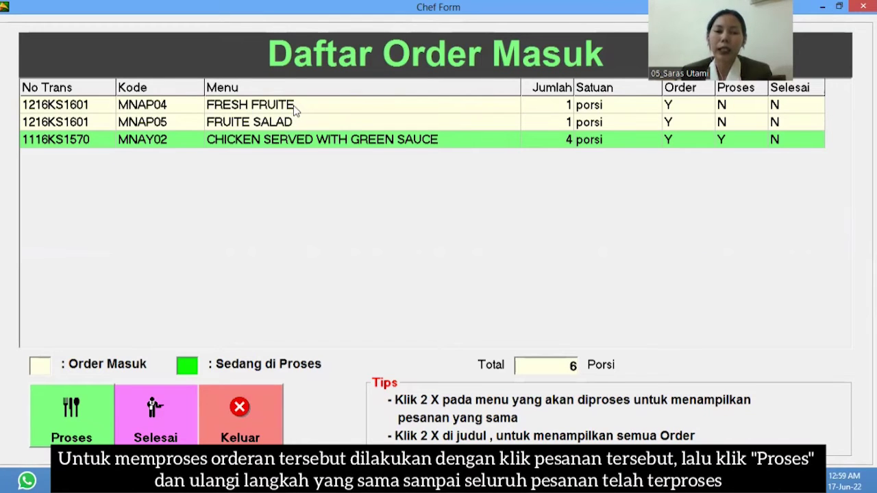
click(294, 108)
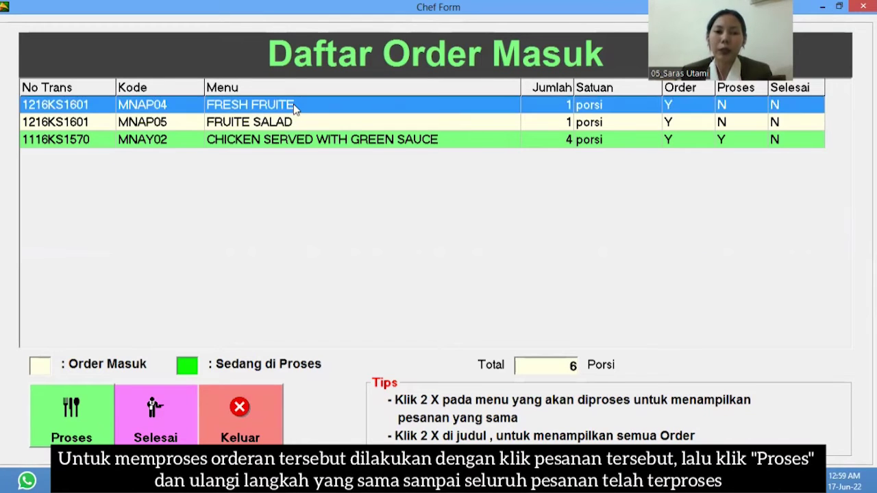
click(86, 413)
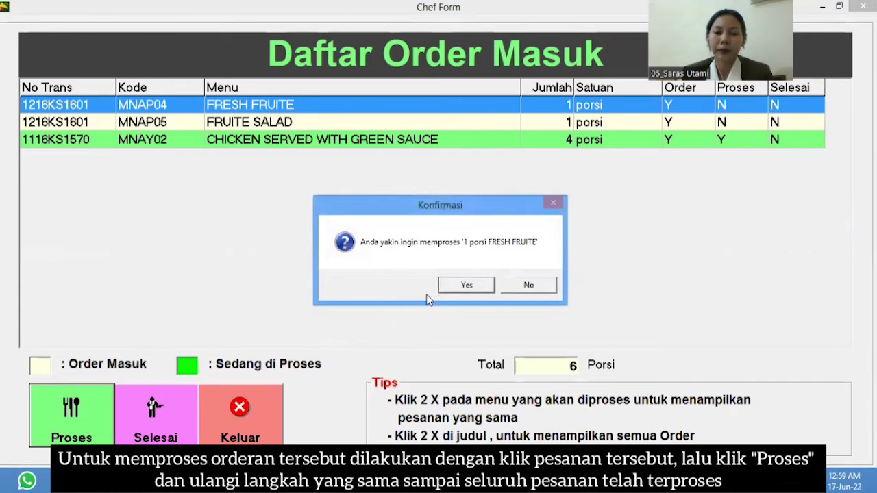
click(466, 285)
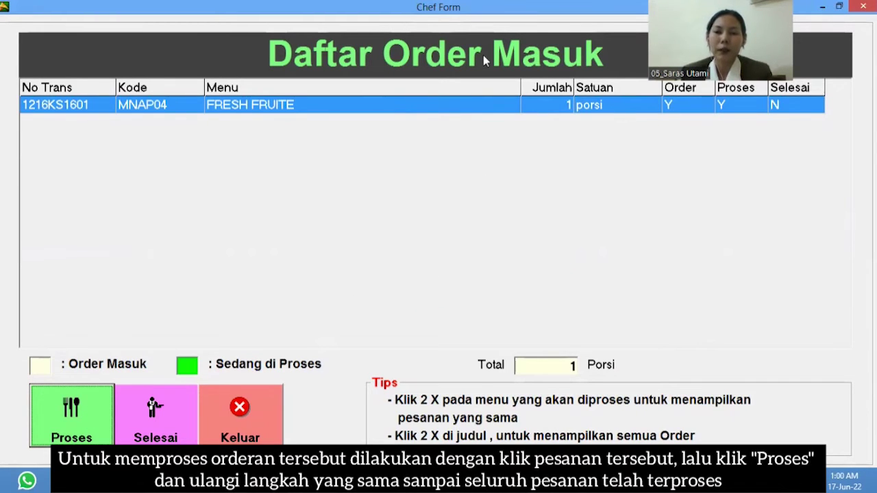
double_click(467, 61)
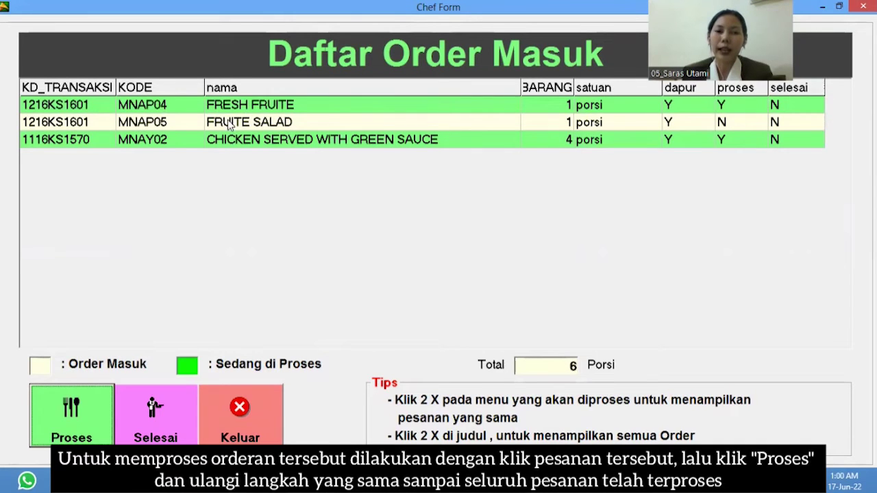
- Mark the FRUITE SALAD order as processing and list all incoming orders
click(228, 122)
click(99, 400)
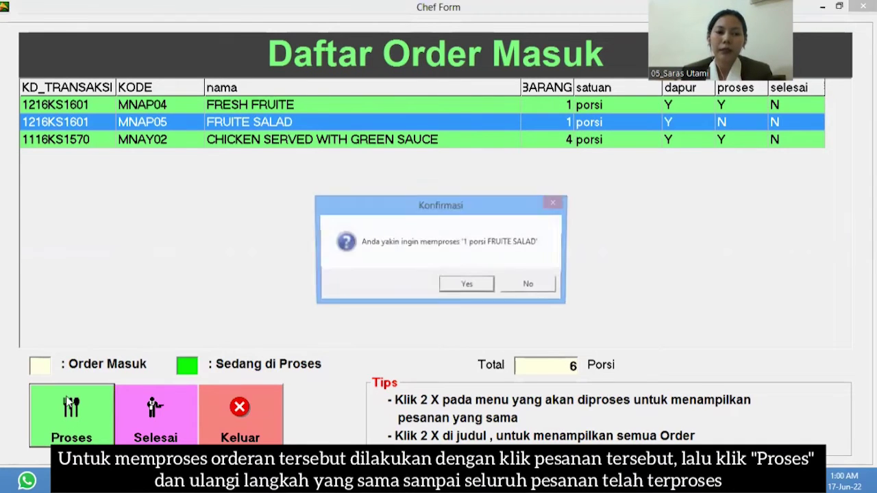
click(462, 288)
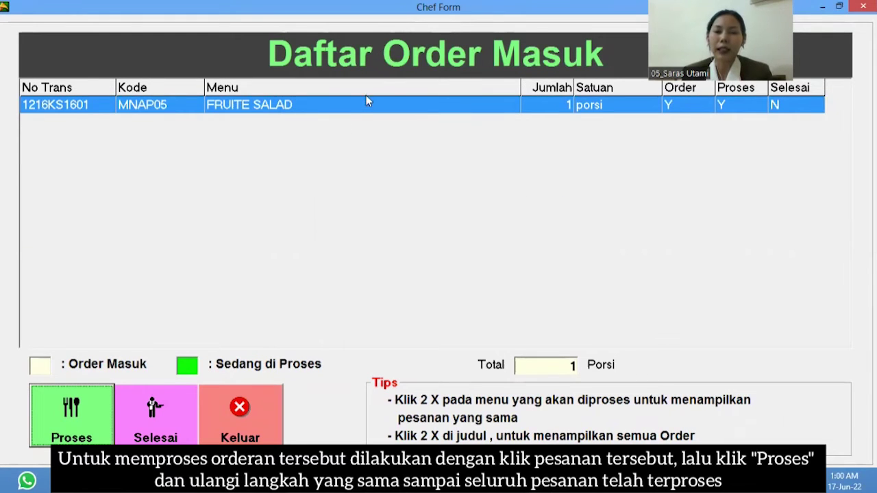
double_click(410, 60)
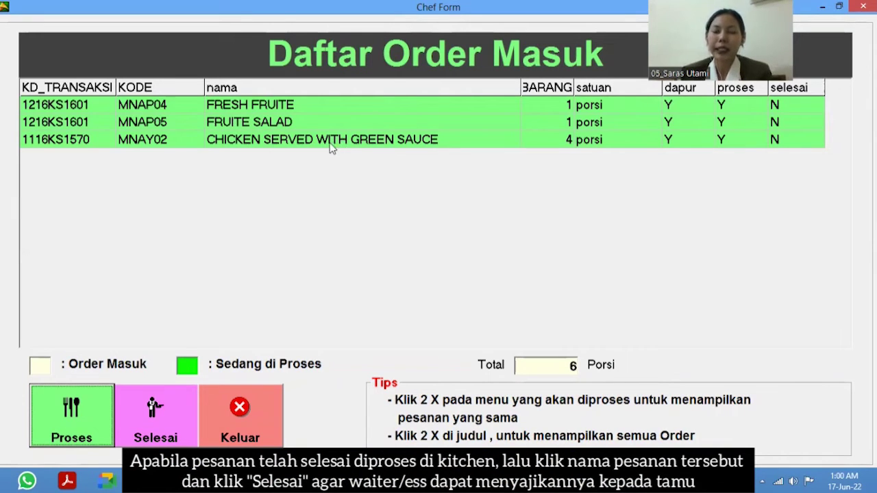
- Mark CHICKEN SERVED WITH GREEN SAUCE and then FRUITE SALAD as finished, reloading the order list between them
click(313, 142)
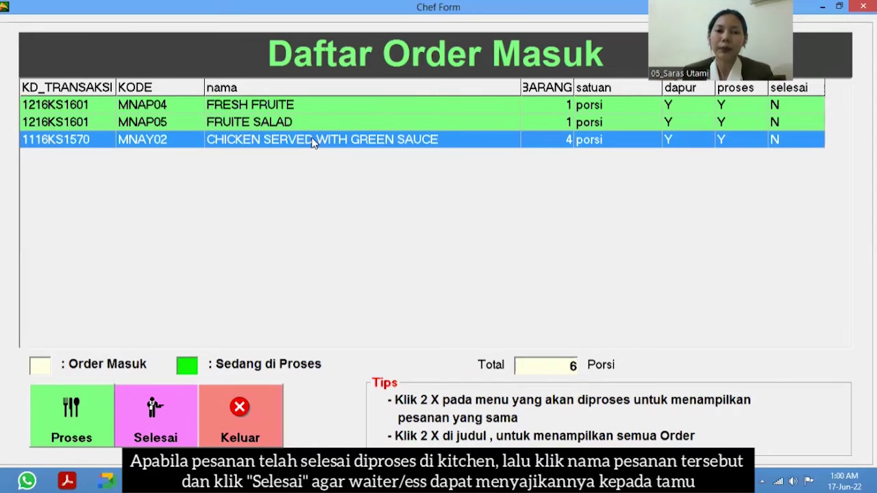
click(156, 423)
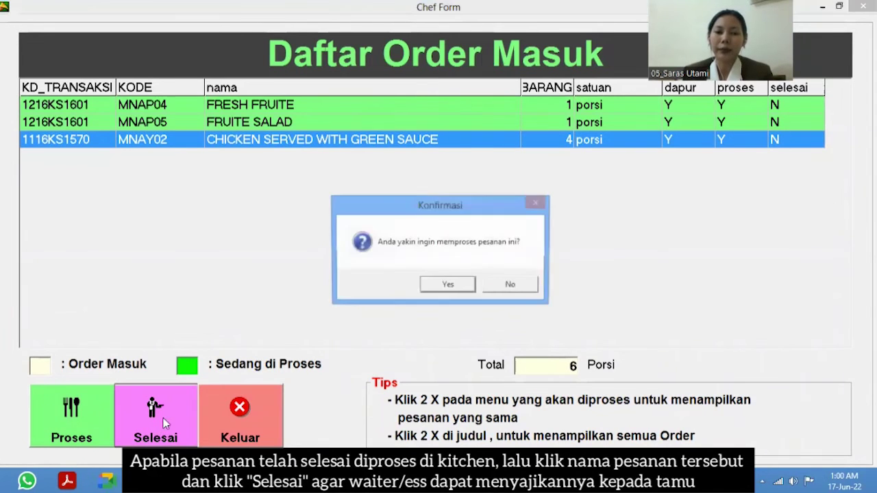
click(449, 283)
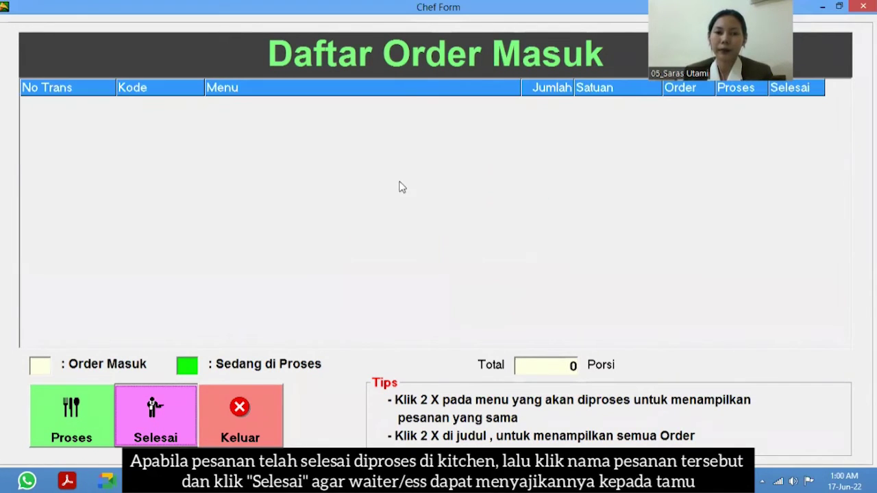
double_click(422, 60)
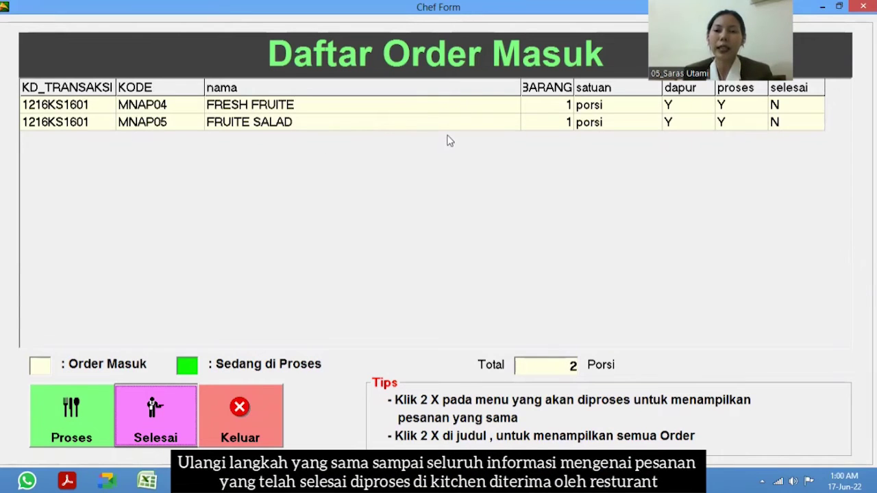
double_click(368, 127)
click(168, 422)
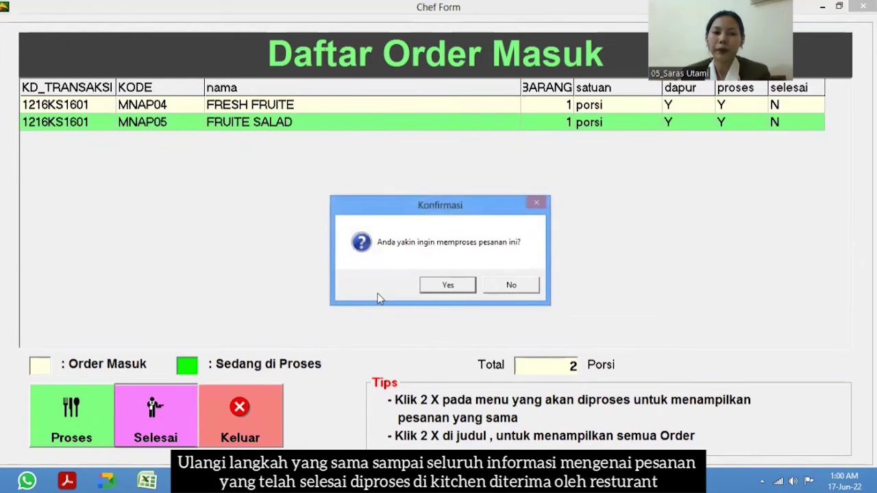
click(432, 283)
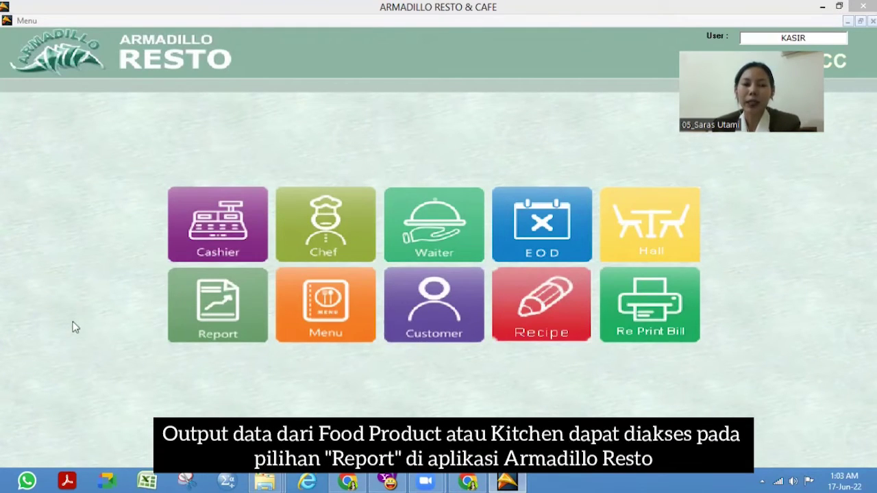
click(207, 306)
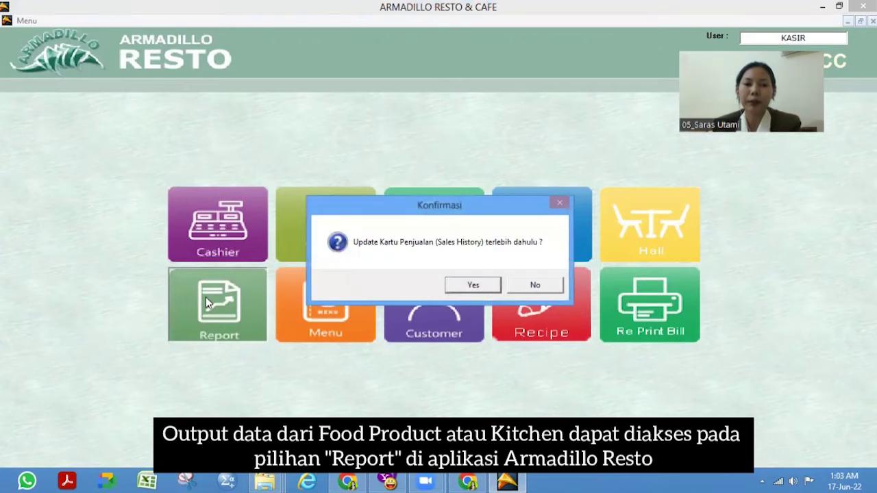
click(519, 290)
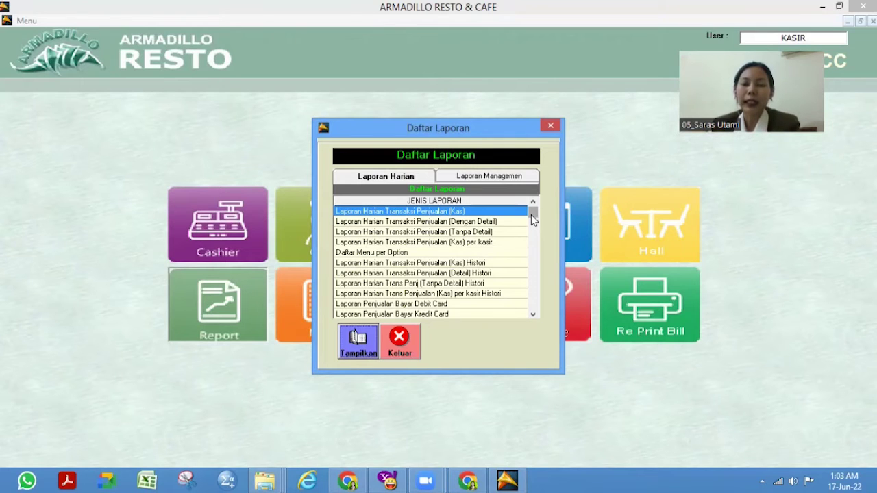
click(391, 253)
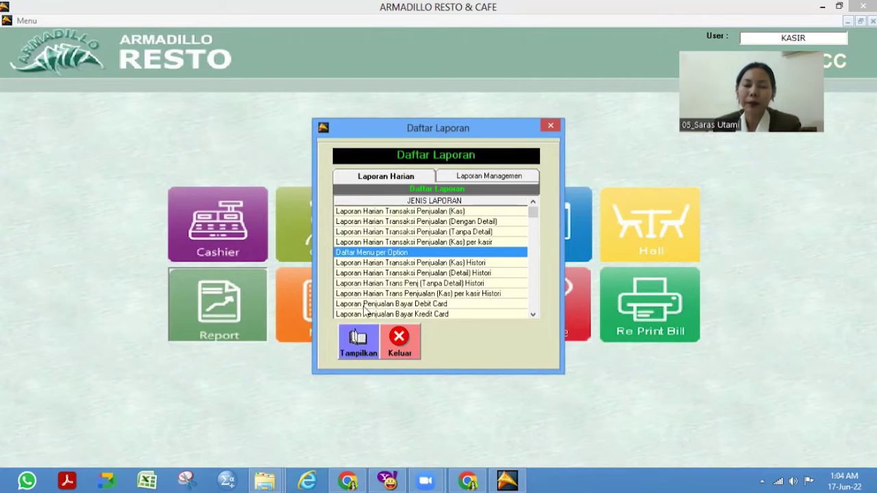
click(357, 340)
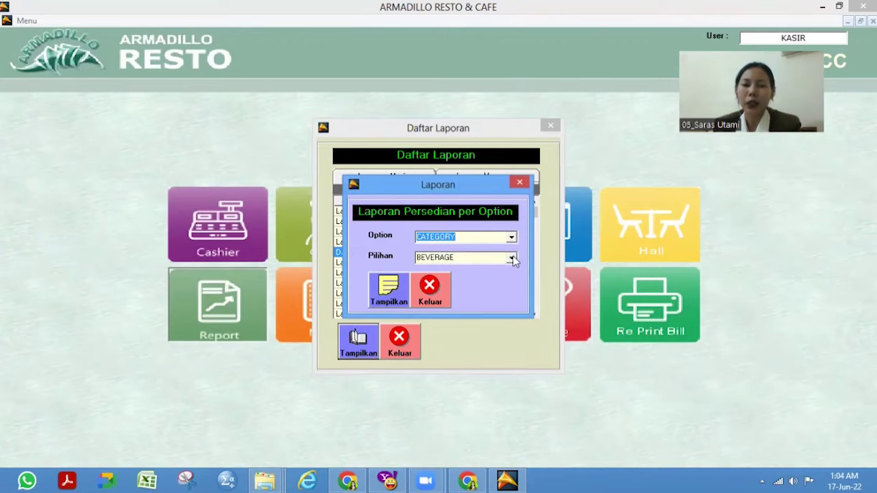
click(512, 258)
click(513, 277)
click(377, 299)
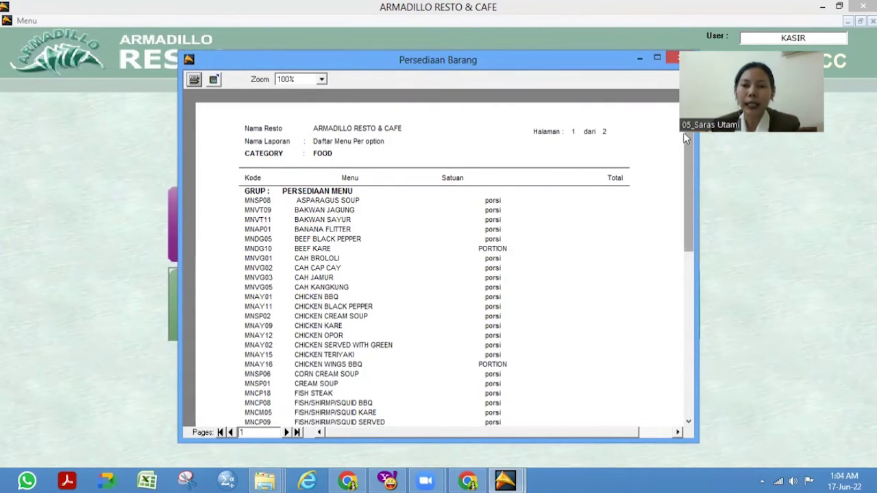
scroll(689, 224, down, 10)
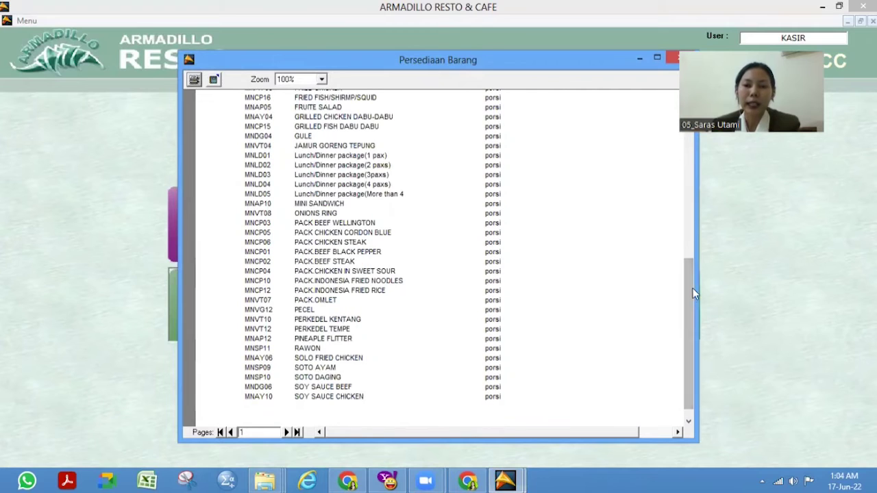
scroll(692, 162, up, 12)
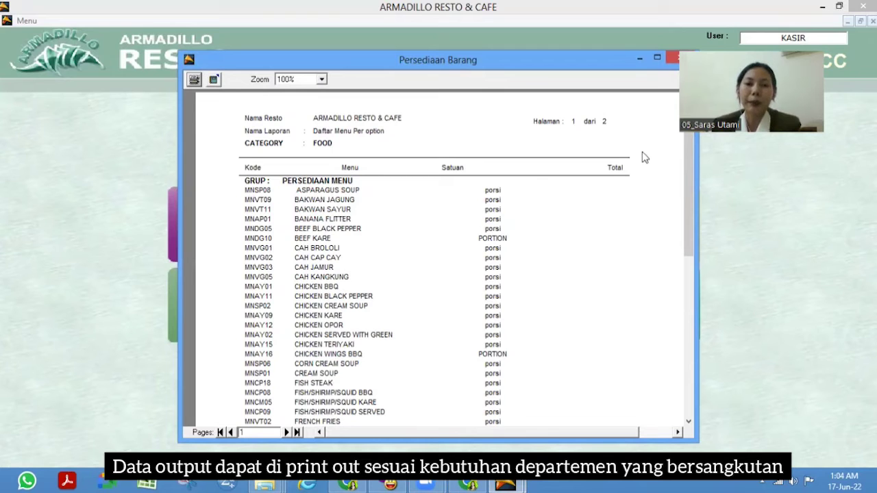
drag(687, 177, 692, 211)
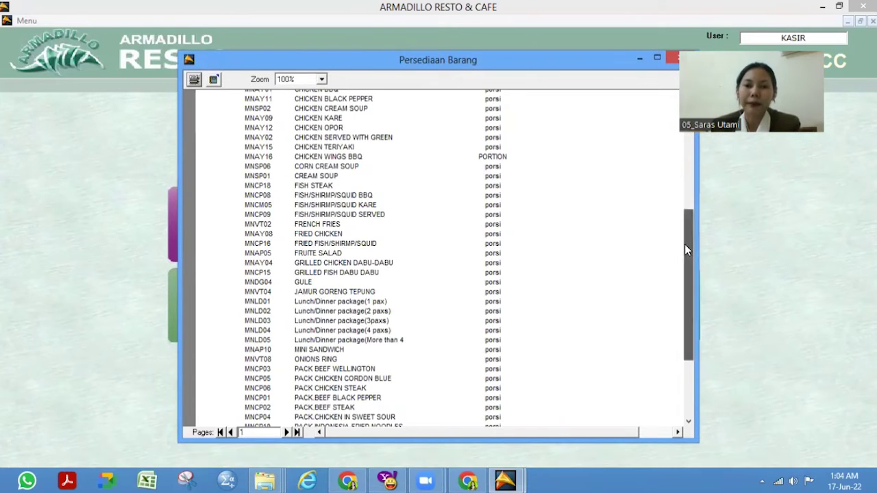
key(Escape)
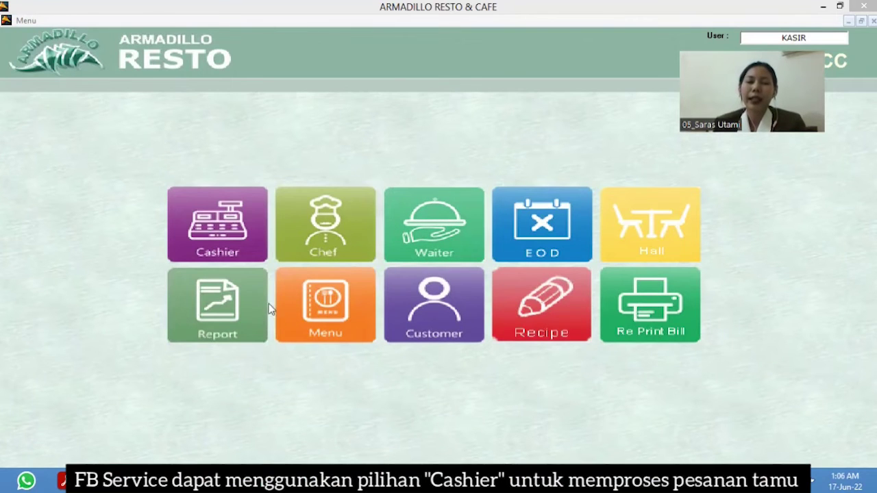
- Assign table MD1 MEJA DALAM 01 to a new cashier transaction and bring up the Pilih Menu dish list
click(257, 235)
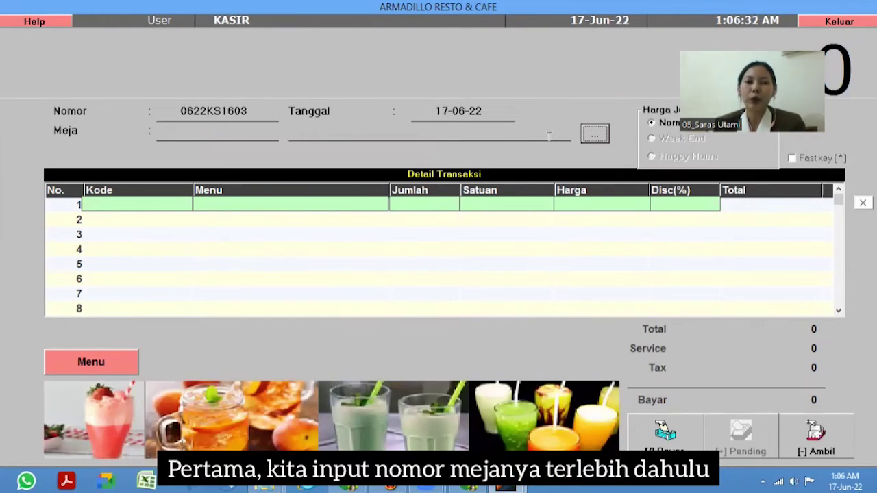
click(594, 134)
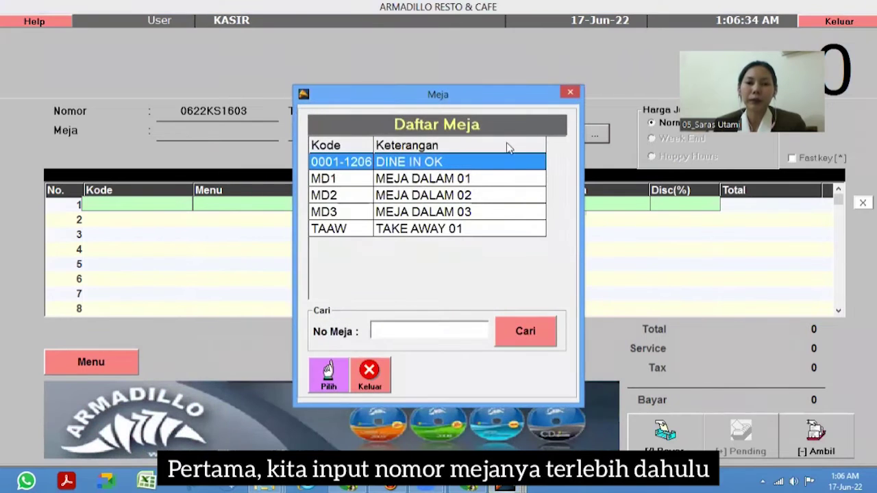
click(481, 181)
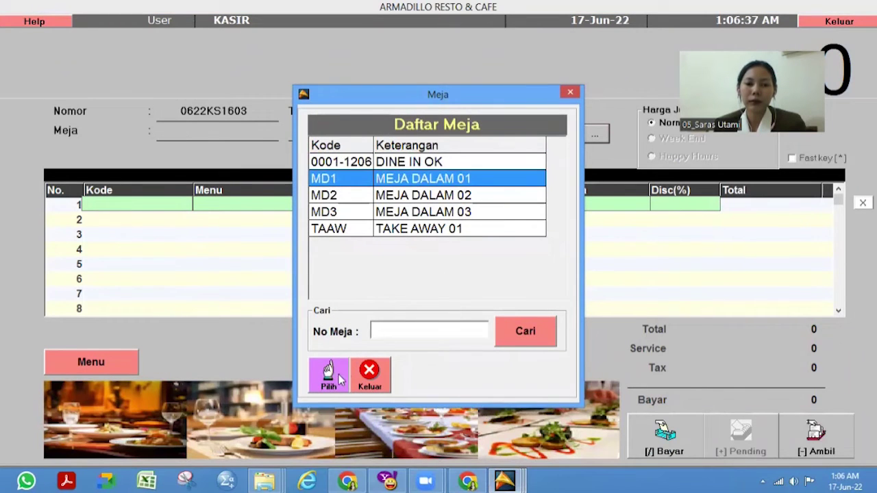
click(330, 372)
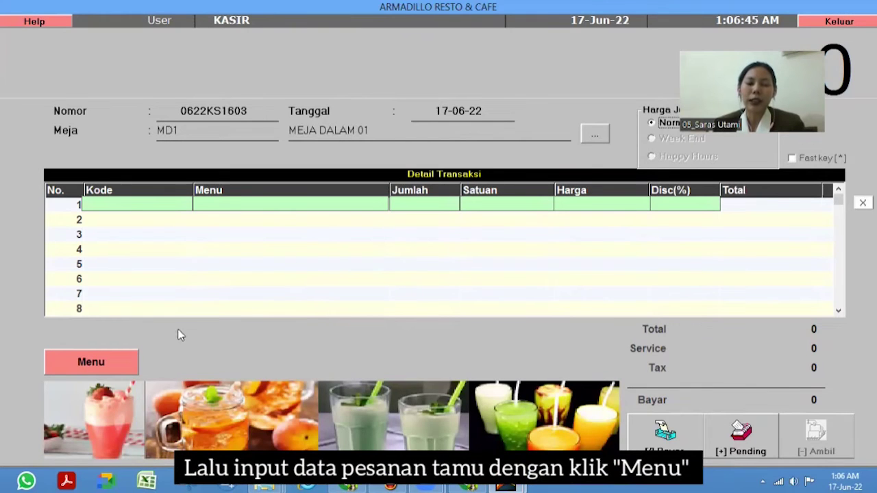
click(114, 363)
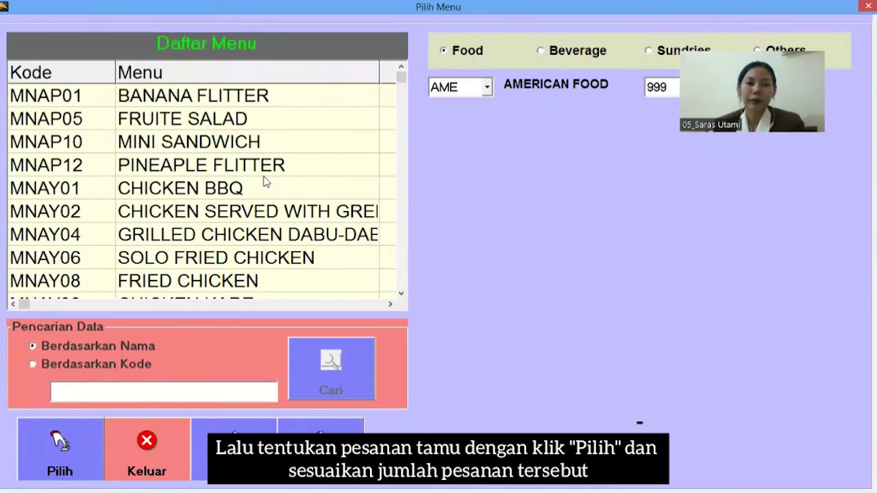
- Add one CHICKEN BBQ, PINEAPLE FLITTER and two SOFT DRINKs to the MD1 order
click(267, 192)
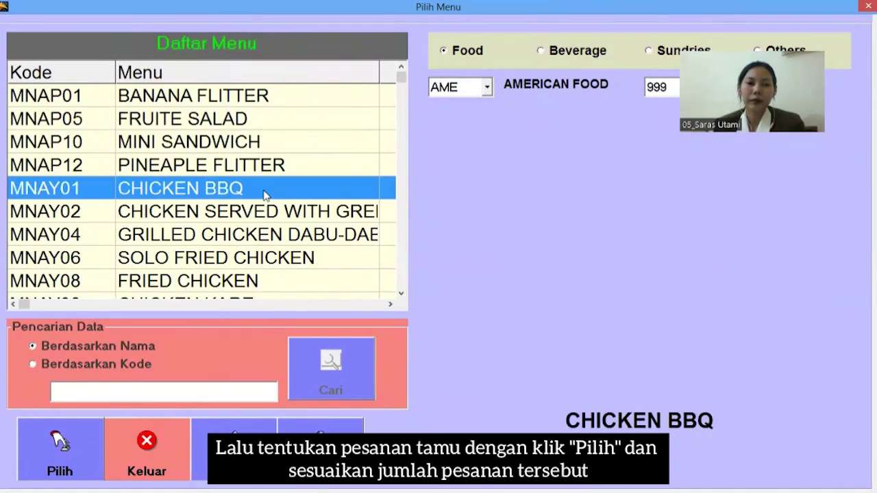
click(78, 443)
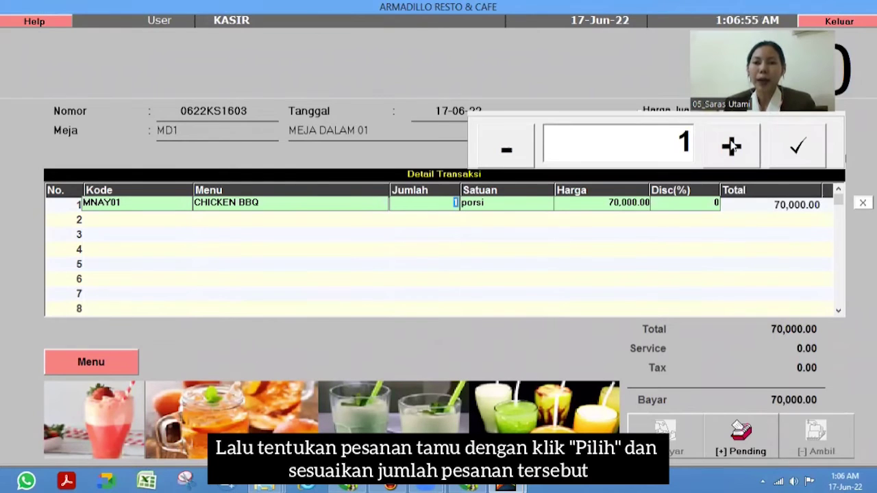
click(795, 146)
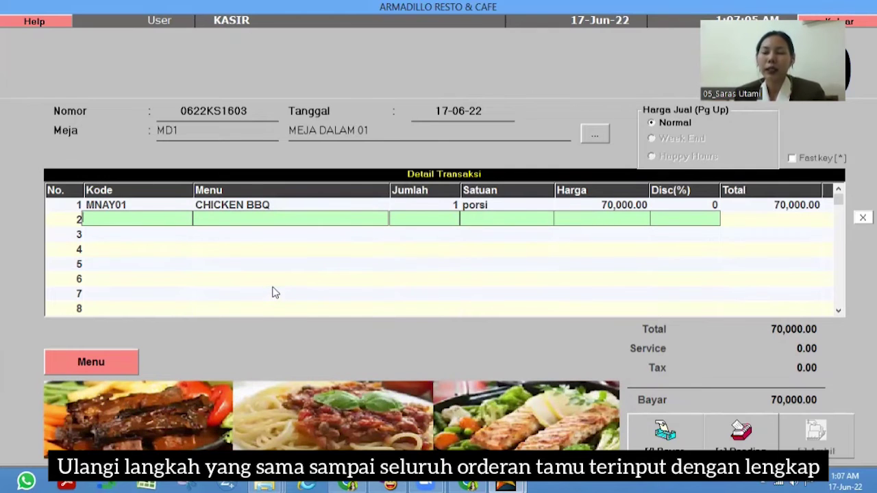
click(132, 366)
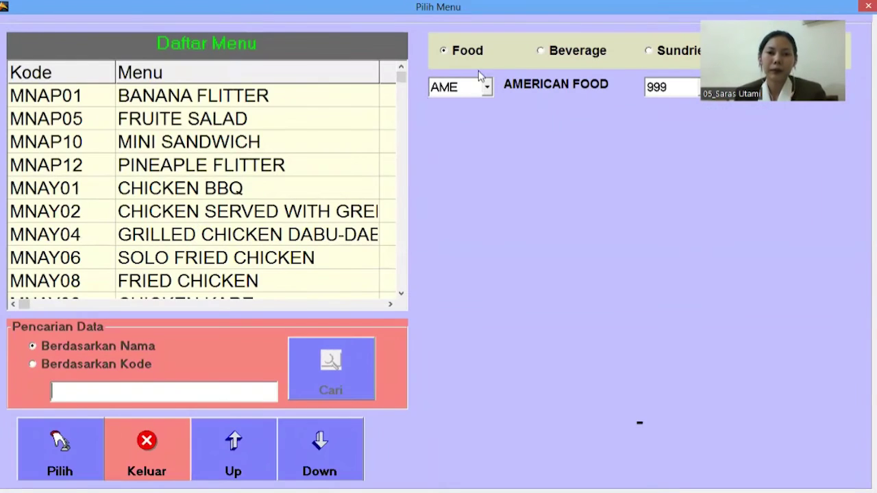
click(267, 168)
key(Return)
key(Return)
key(Return)
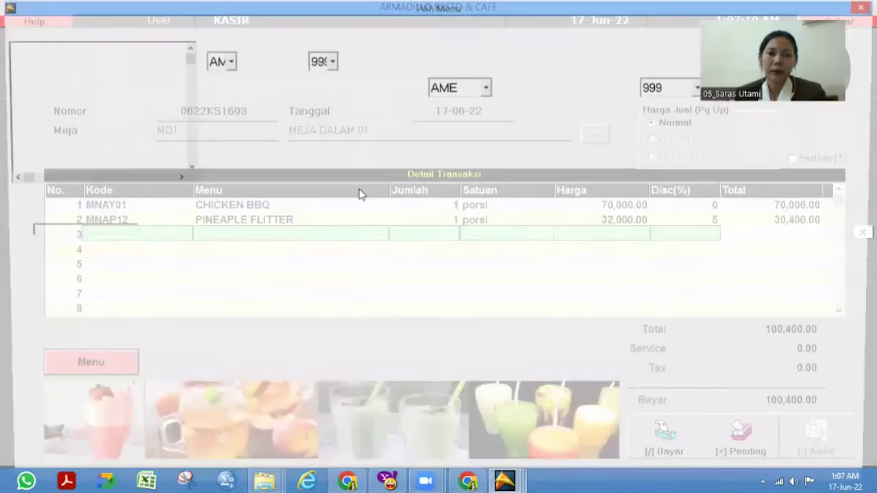
click(250, 141)
key(Return)
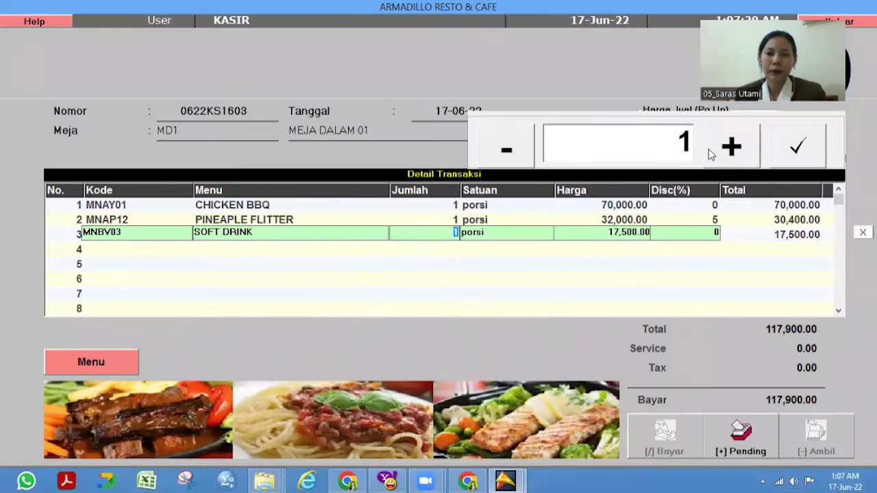
click(728, 147)
click(795, 147)
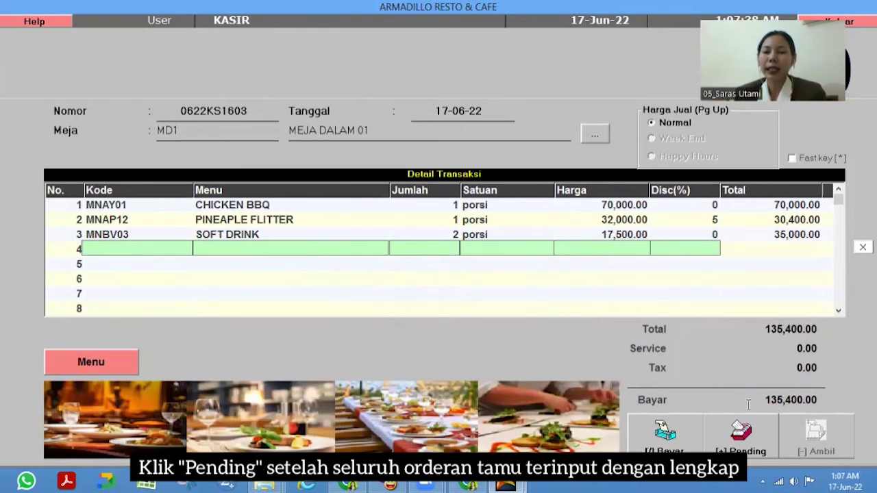
- Hold the MEJA DALAM 01 order as pending and show the Transaksi Pending list
click(759, 431)
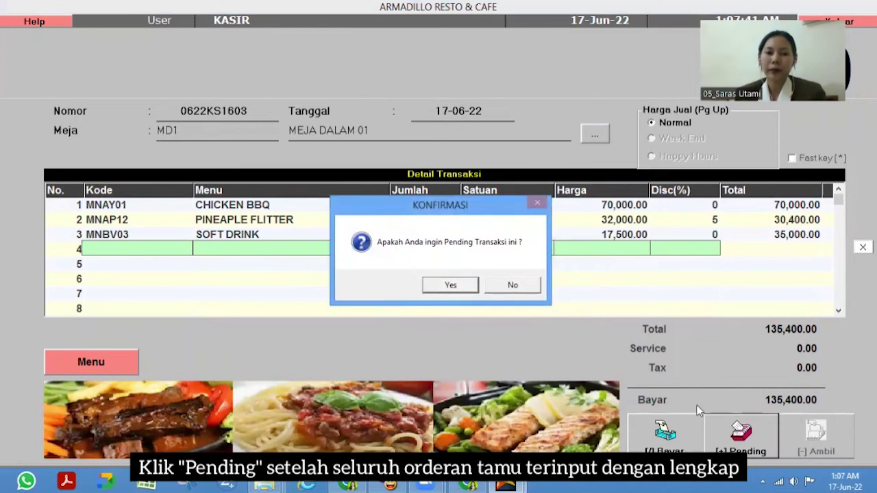
click(452, 283)
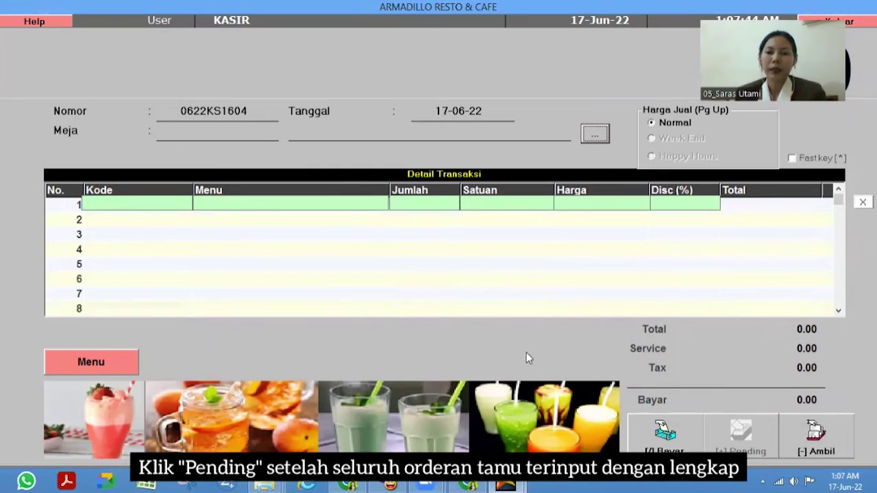
click(815, 432)
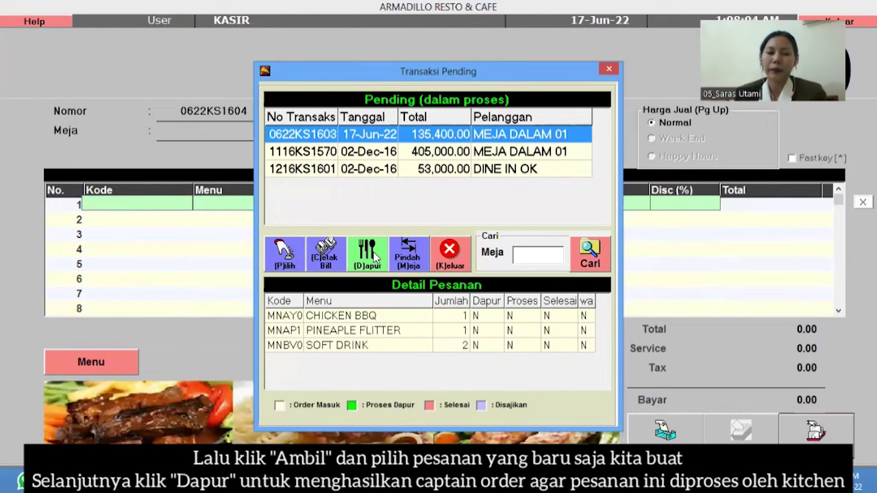
- Send the MEJA DALAM 01 order to the kitchen and print its captain order
click(375, 255)
click(469, 287)
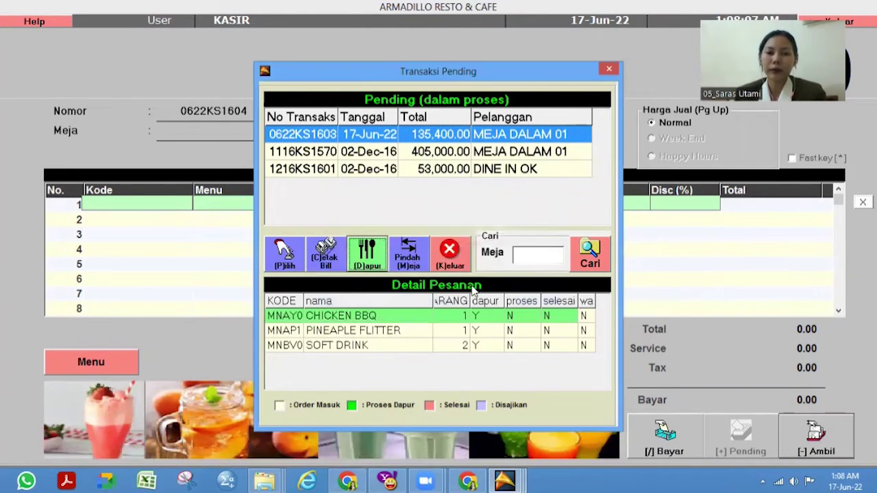
click(445, 287)
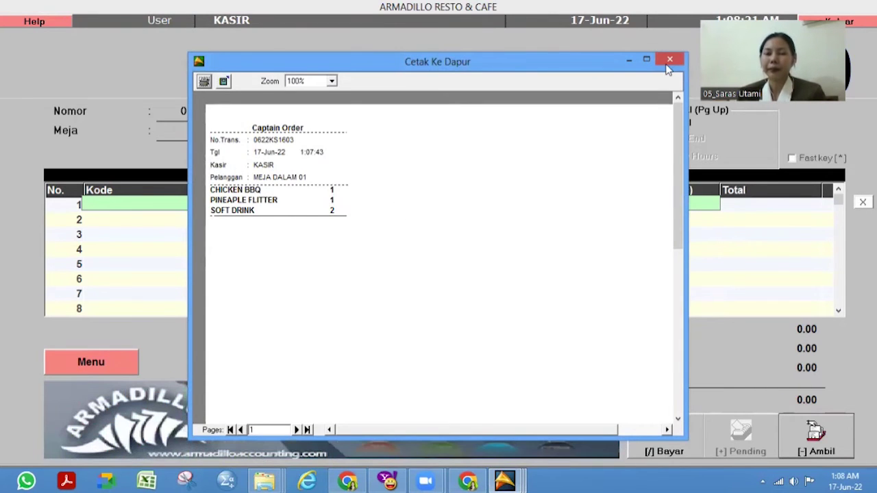
- Close the captain order preview, pending list and cashier window to reach the main menu
click(669, 59)
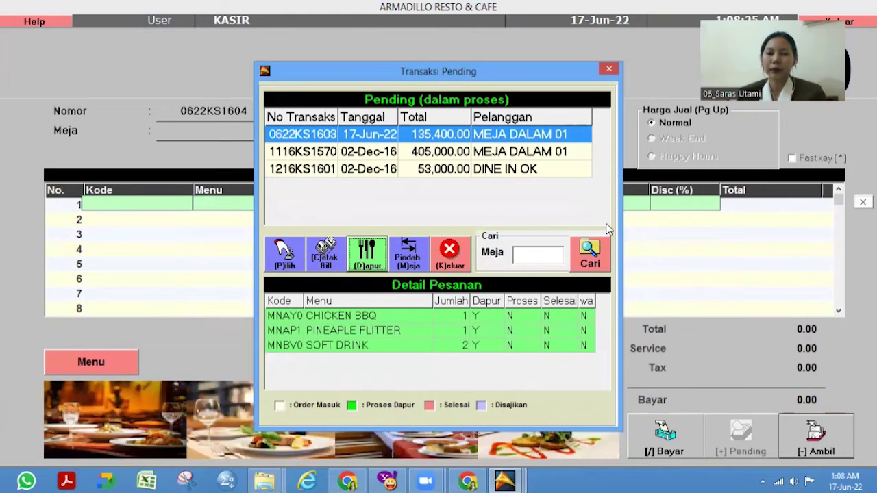
click(614, 71)
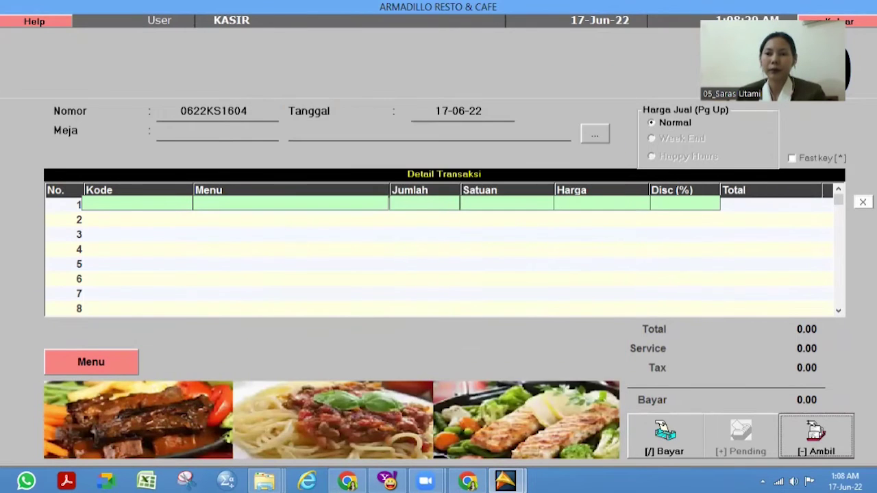
click(832, 23)
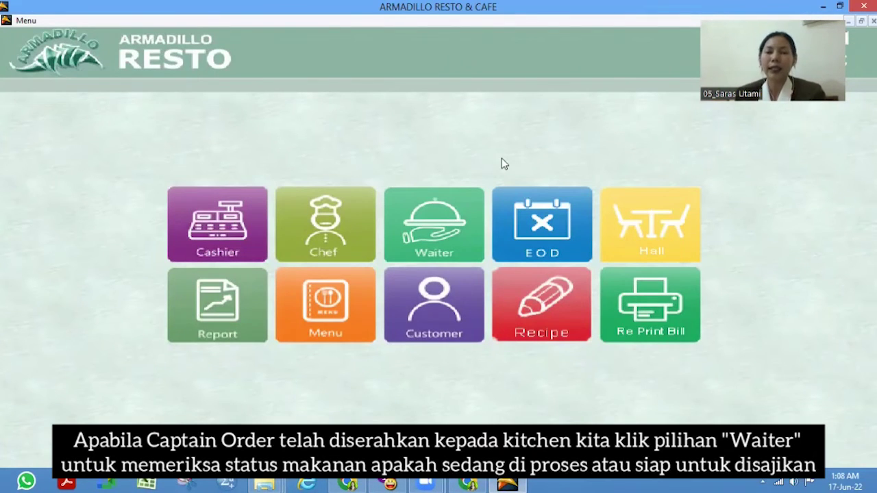
- Serve FRUITE SALAD, FRESH FRUITE, CHICKEN SERVED WITH GREEN SAUCE and CHICKEN BBQ from the Waiter list, then exit
click(453, 232)
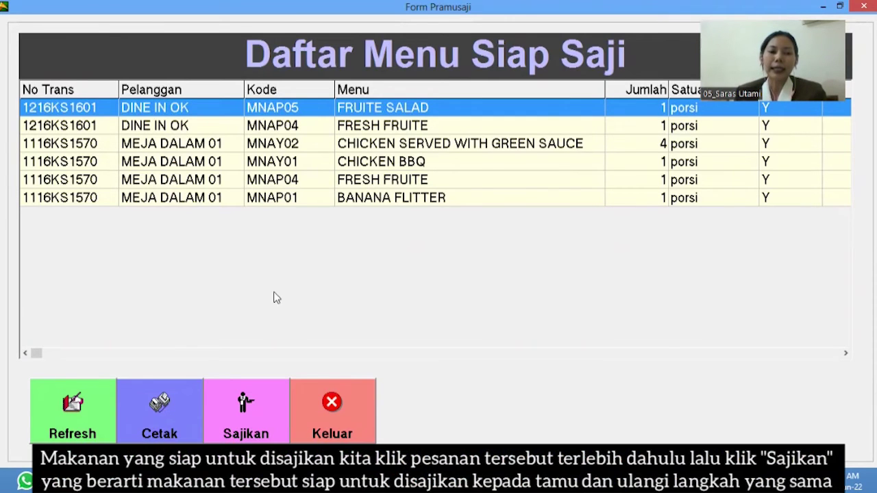
click(266, 414)
click(437, 292)
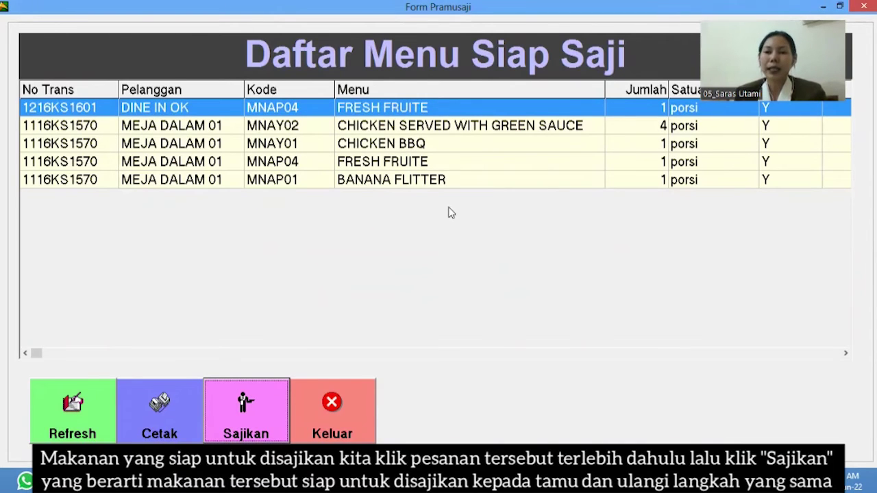
click(256, 415)
click(426, 288)
click(250, 424)
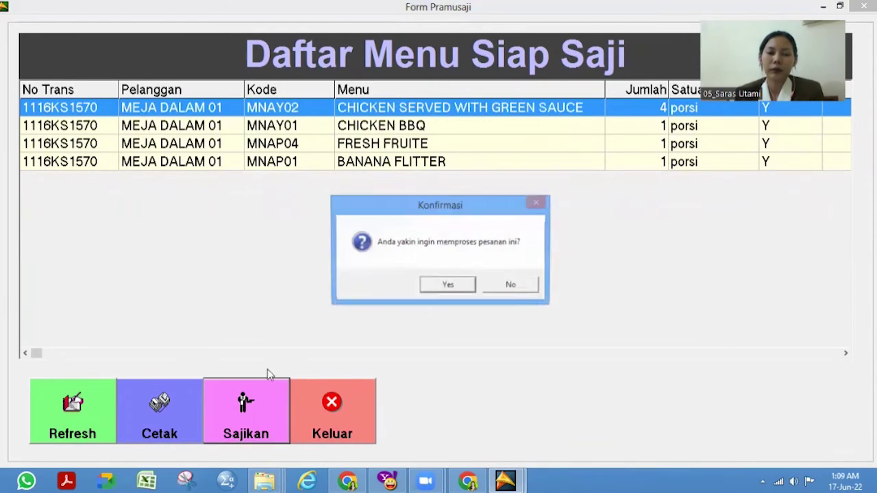
key(Return)
click(237, 402)
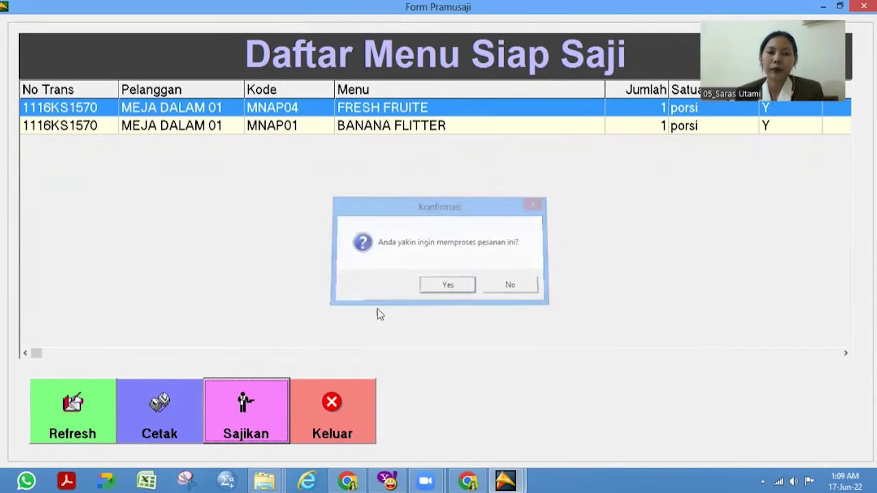
click(426, 285)
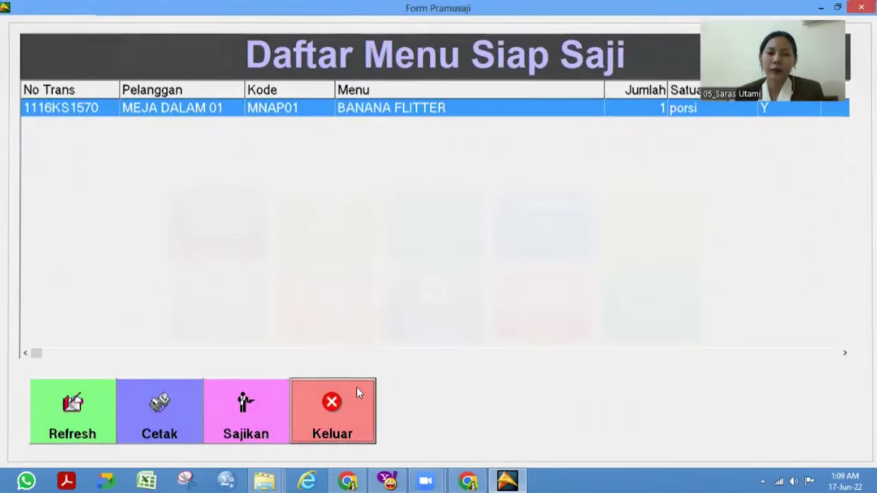
click(356, 390)
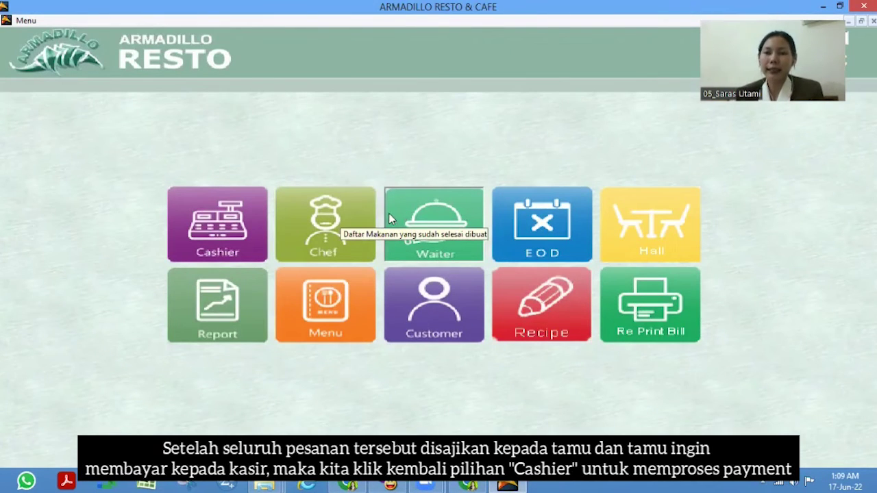
- Load pending order 1116KS1570 for Meja Dalam 01 (405,000.00) into the cashier and open its payment form
click(235, 237)
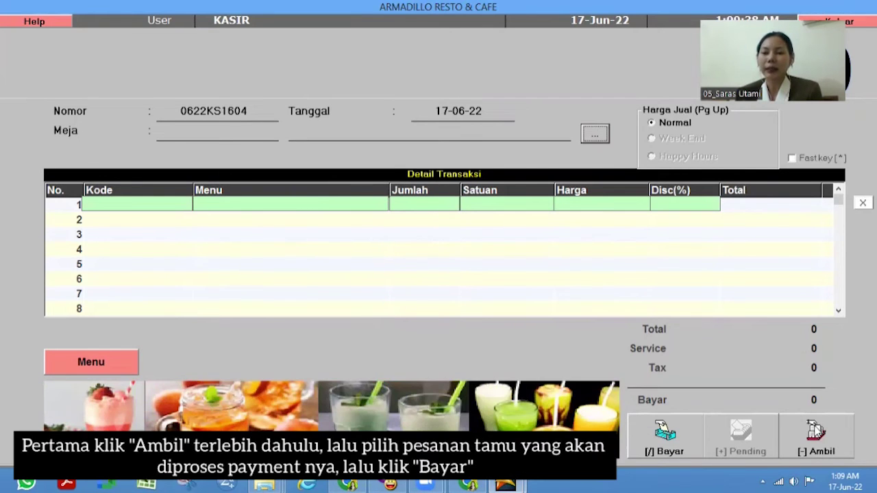
click(827, 434)
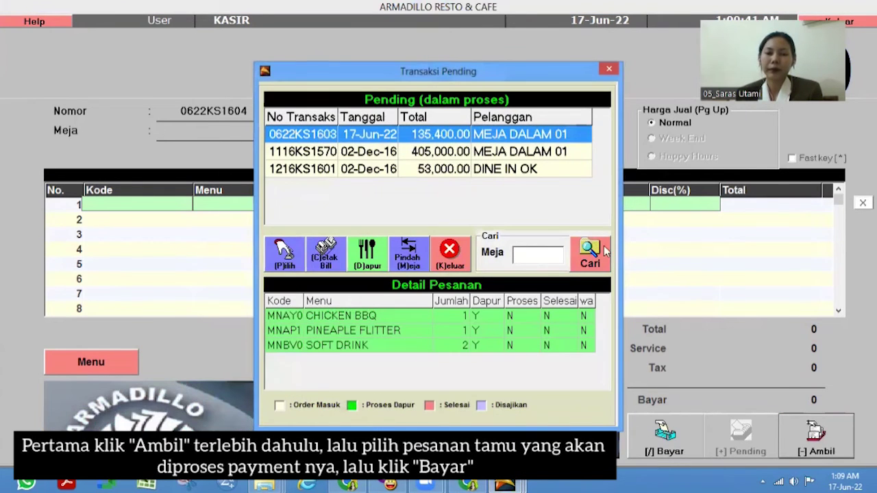
click(496, 151)
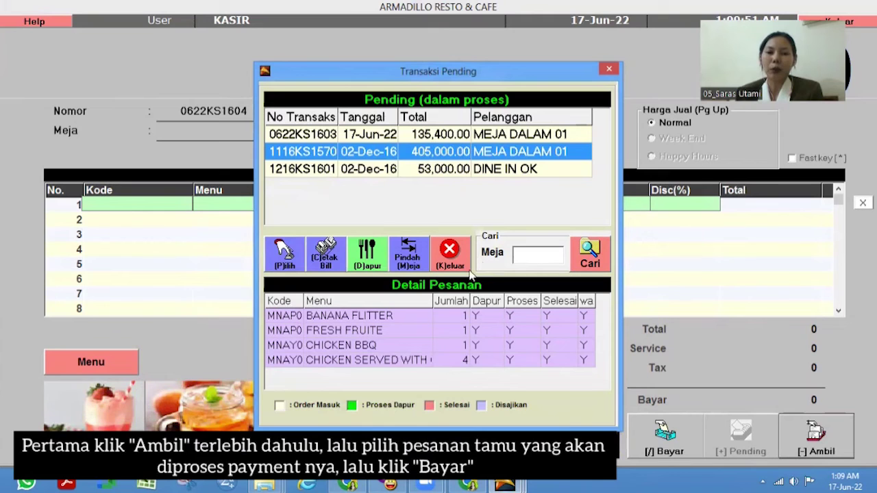
click(292, 265)
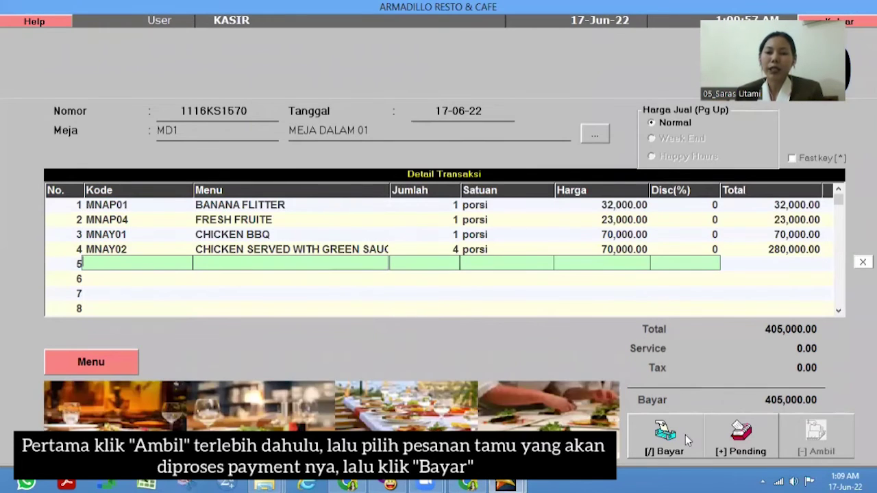
click(672, 438)
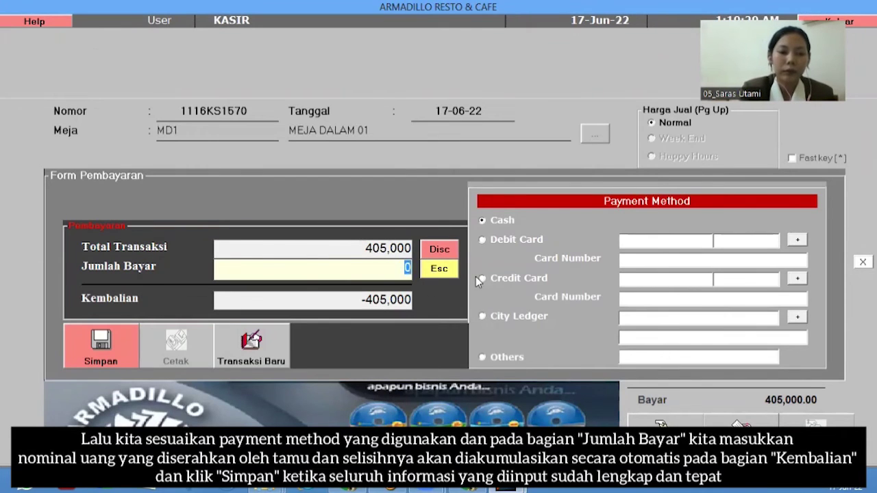
- Save a cash payment of 450000 for the 405,000 bill, giving 45,000 change
text(4)
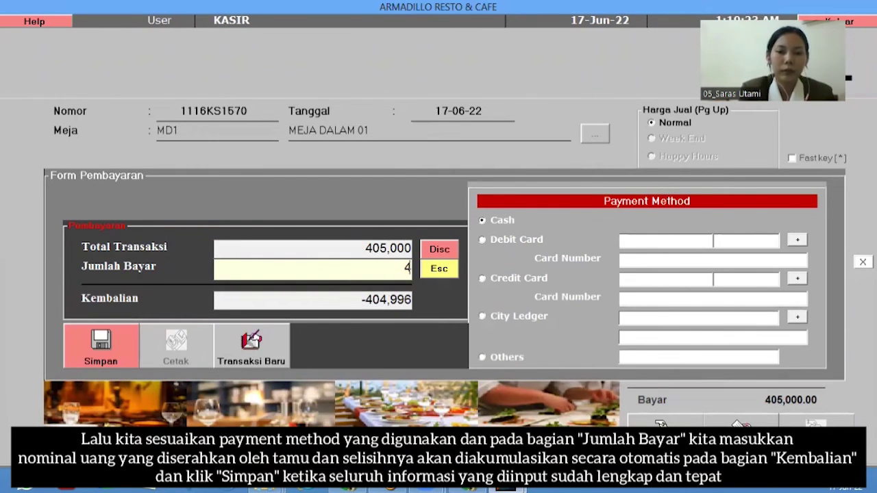
text(50000)
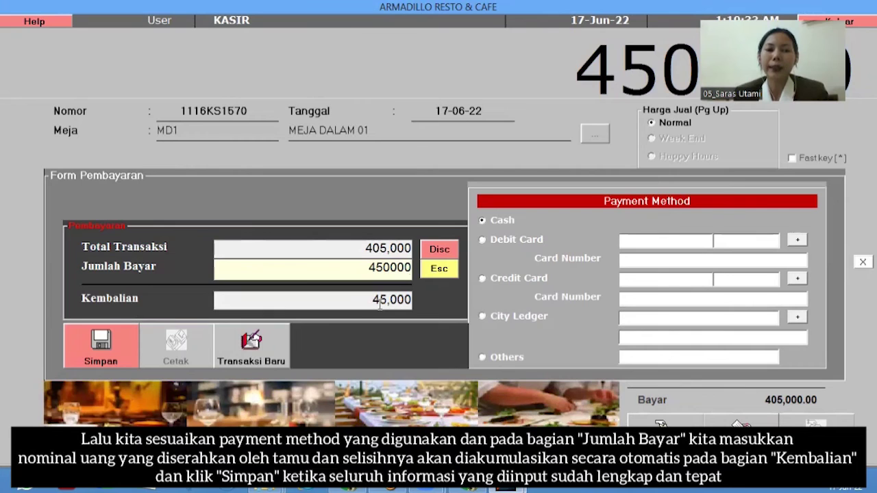
click(121, 353)
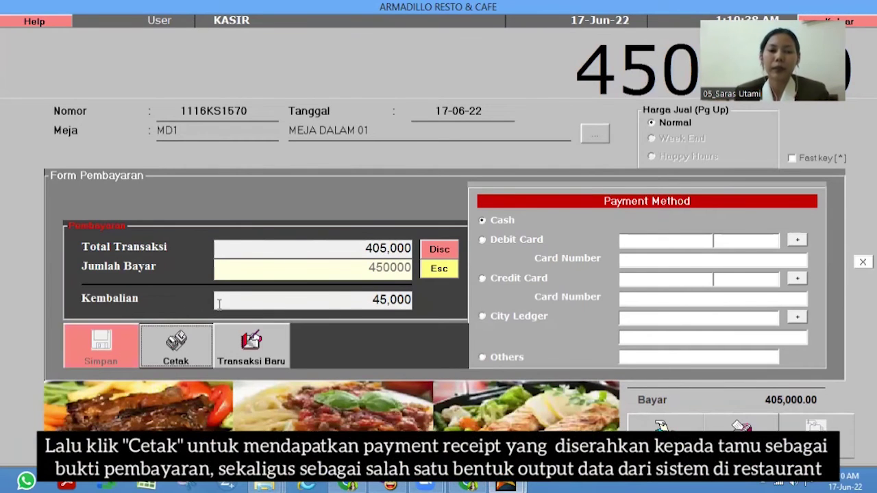
- Print the Cetak Nota receipt for order 1116KS1570 and scroll through its preview
click(171, 345)
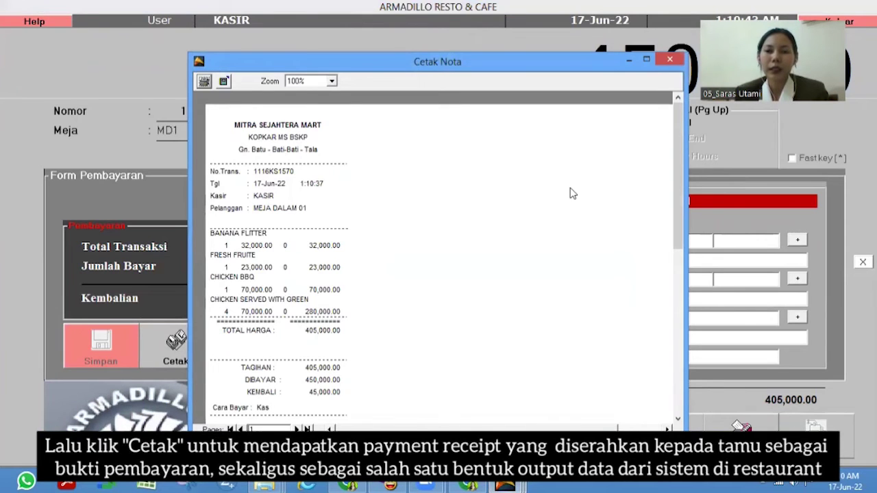
scroll(678, 143, down, 1)
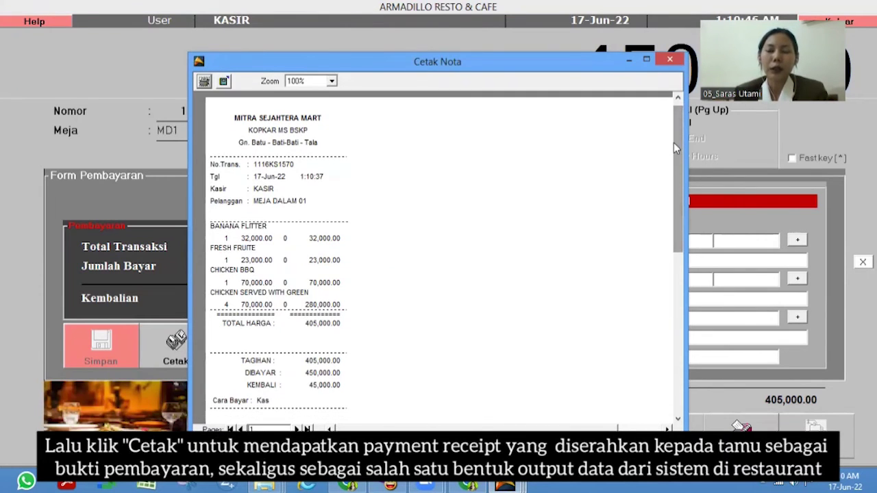
drag(682, 142, 681, 221)
scroll(672, 214, up, 5)
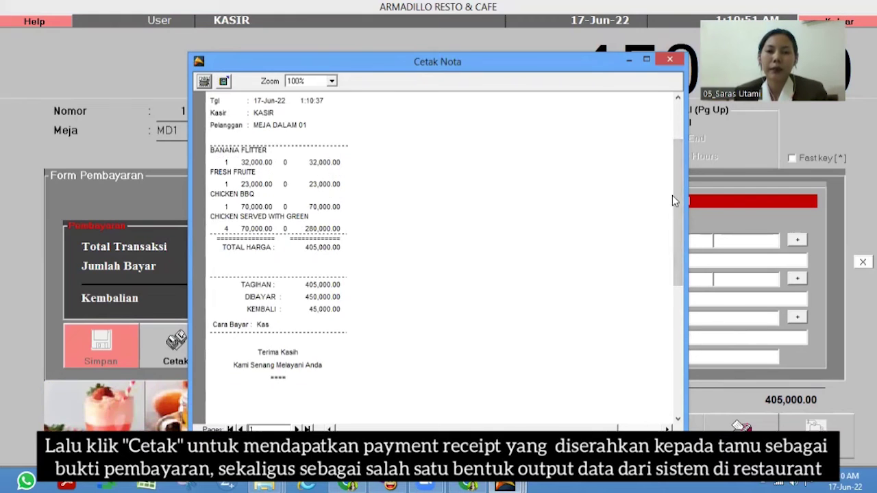
scroll(677, 151, up, 2)
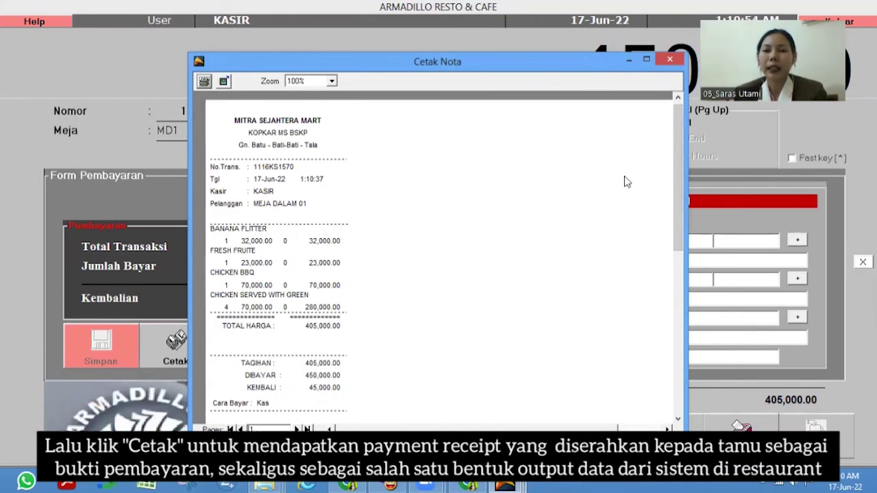
drag(679, 128, 680, 145)
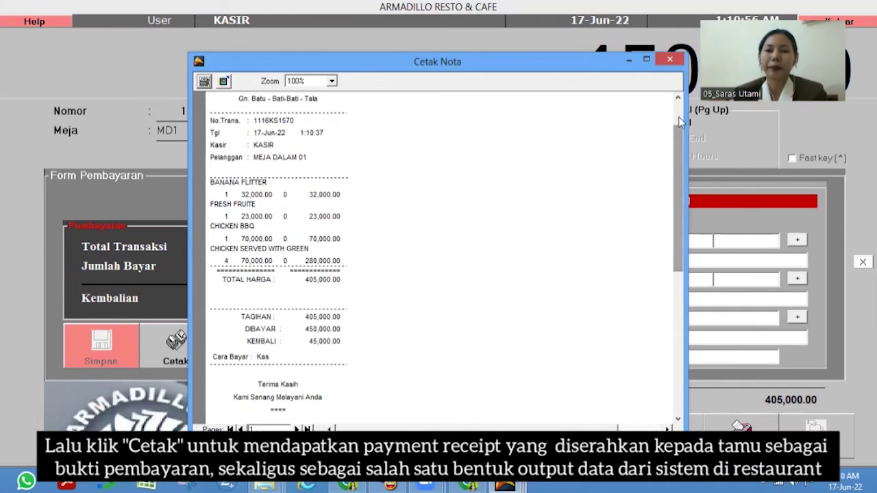